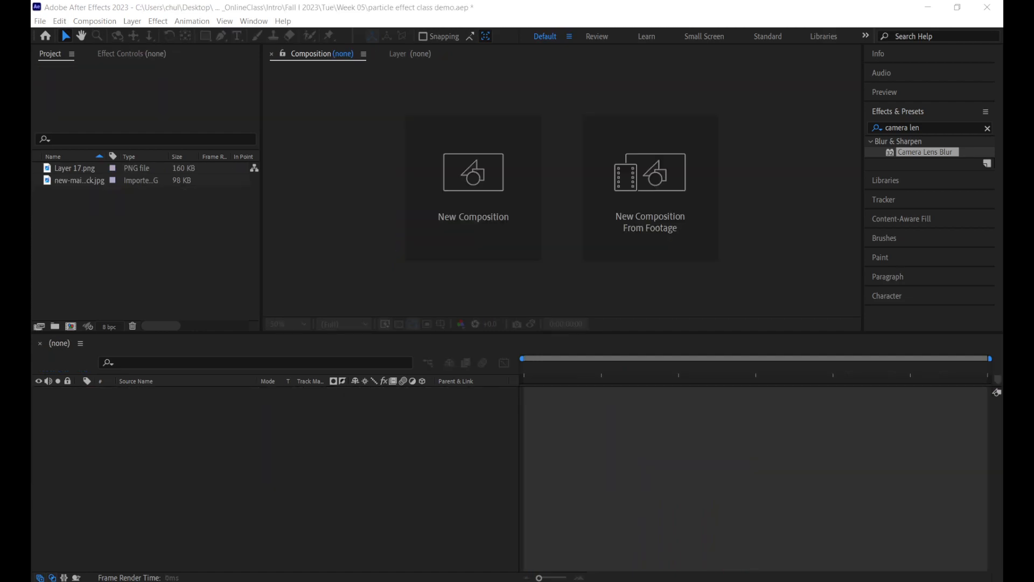
left_click_drag(60, 219, 94, 162)
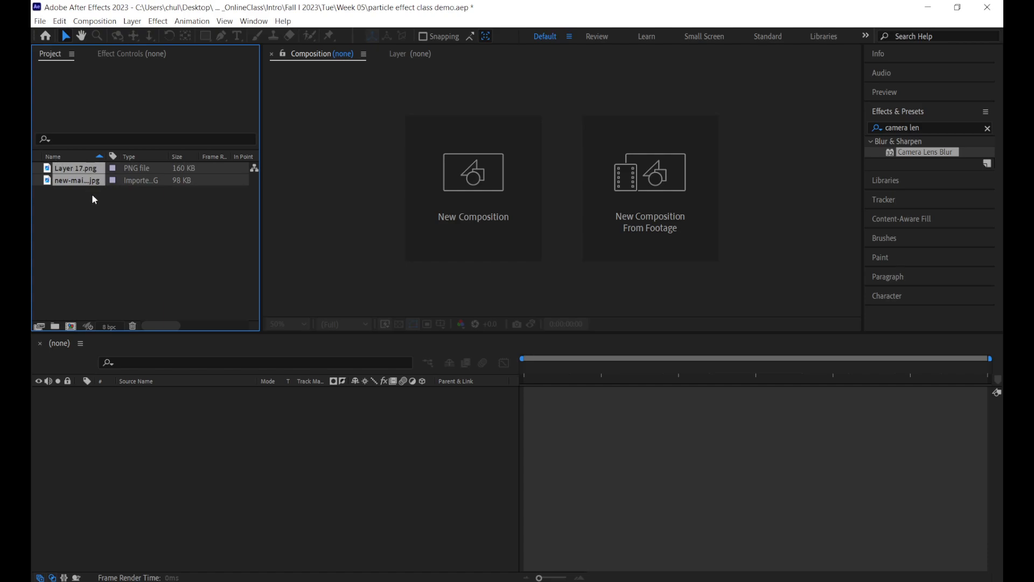
left_click(91, 193)
left_click(85, 170)
left_click(88, 182)
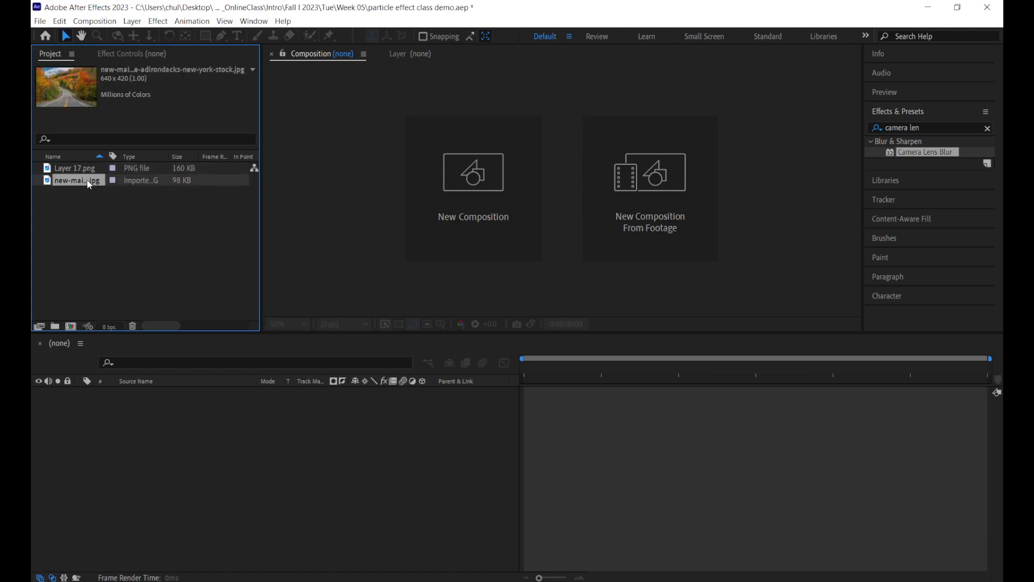
left_click(114, 218)
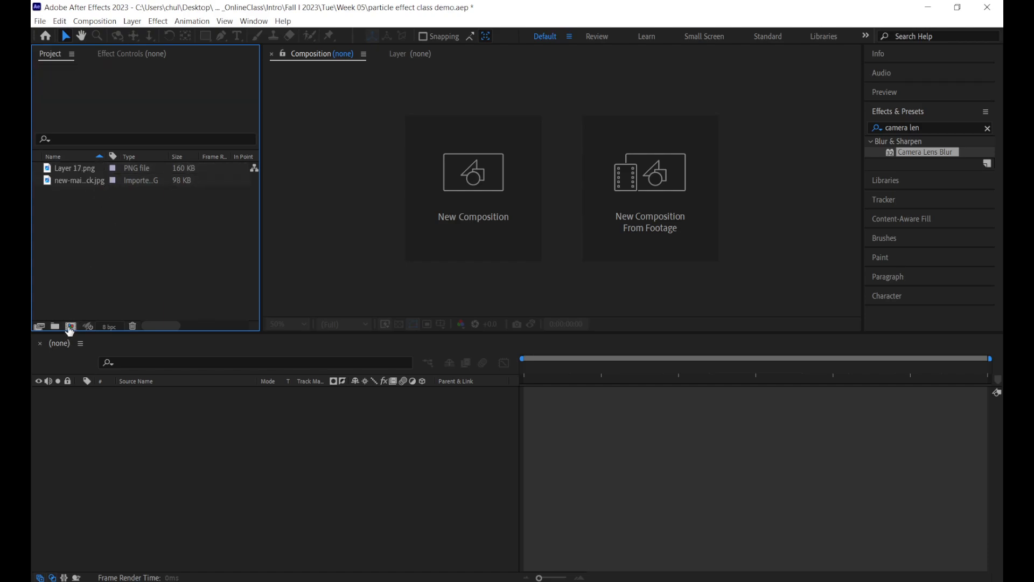
- Create a 1280 x 720, 30 fps, 10-second composition named Particle
left_click(461, 145)
left_click_drag(476, 109, 448, 102)
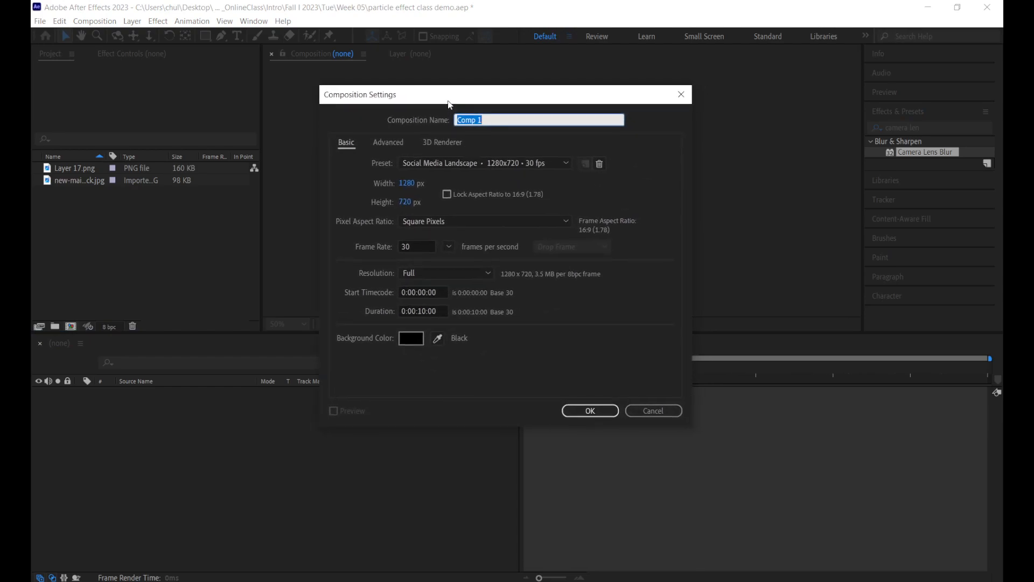
type("P")
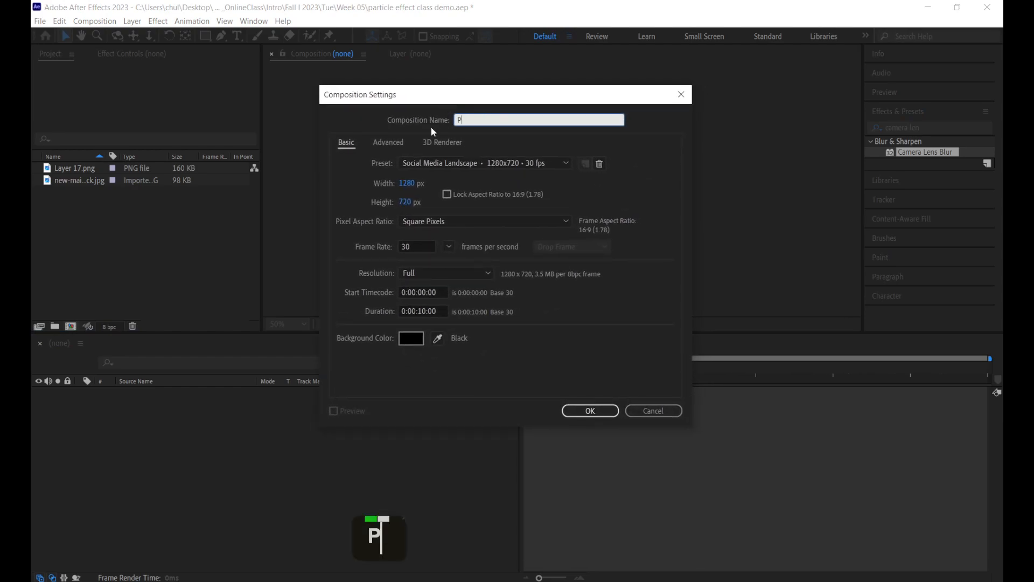
type("article")
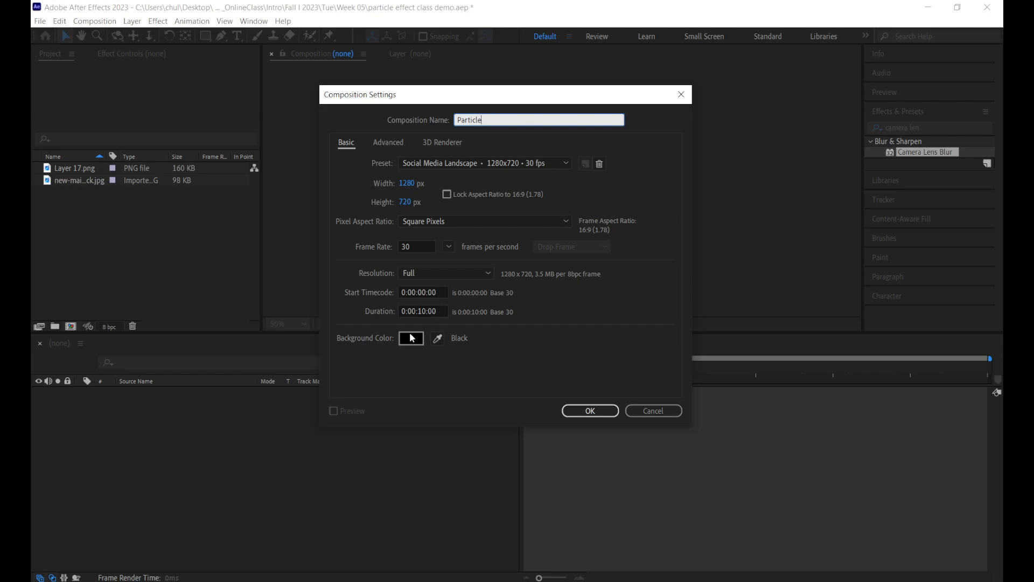
left_click(589, 410)
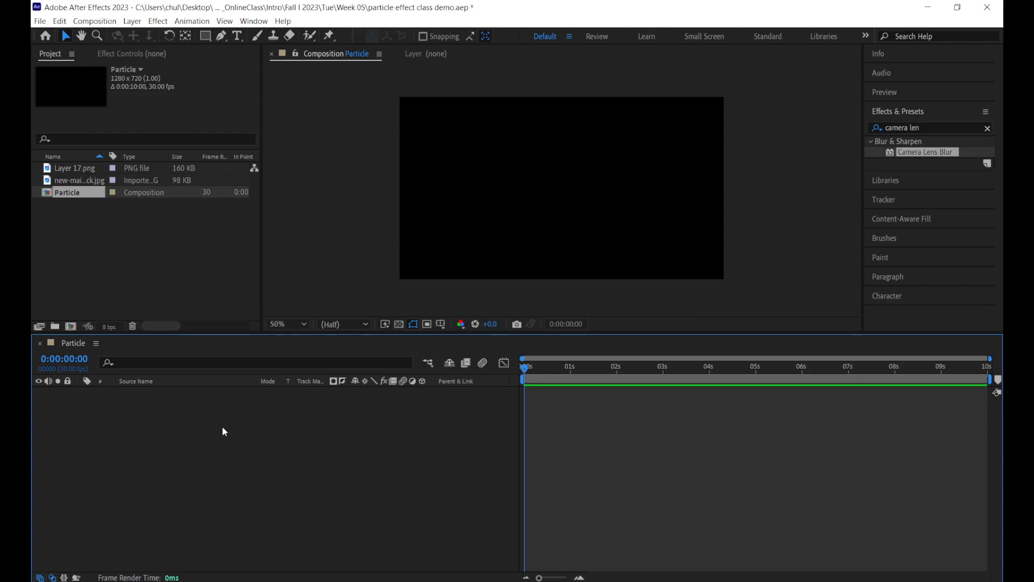
- Add a black solid layer named Particle at the full composition size of 1280 x 720
left_click(132, 21)
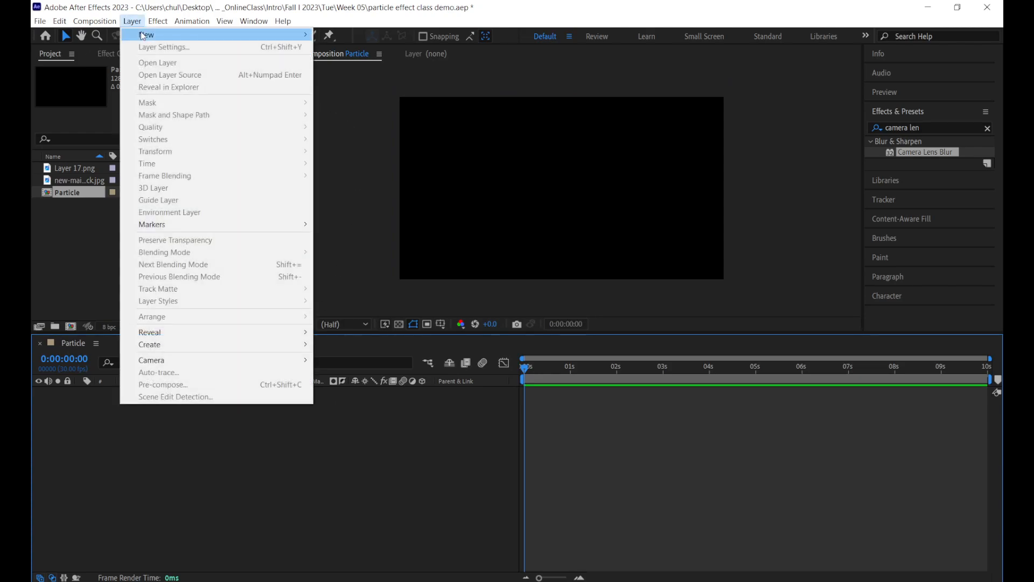
mouse_move(143, 36)
left_click(365, 48)
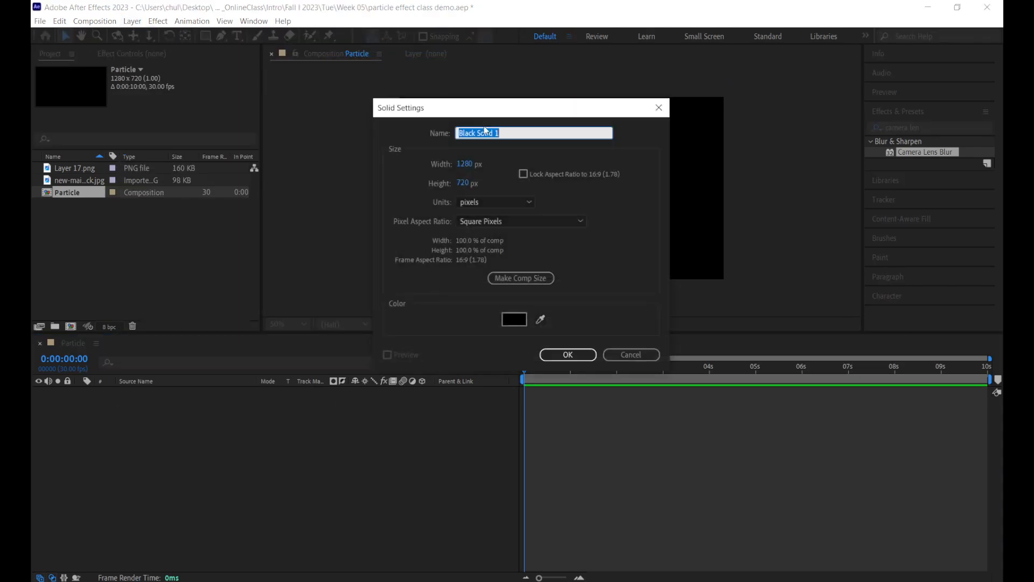
type("Particle")
left_click(511, 320)
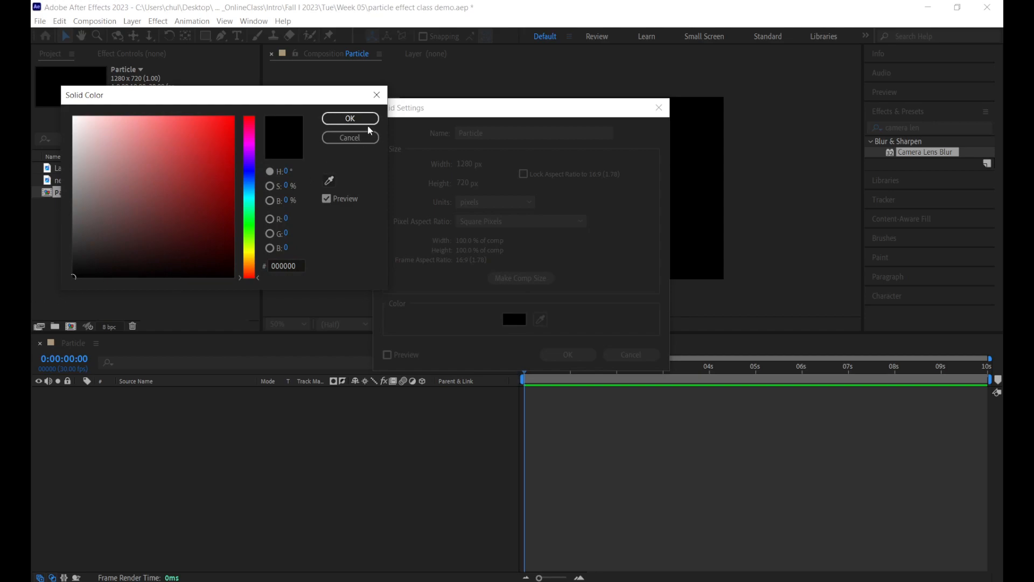
left_click(353, 119)
left_click(566, 357)
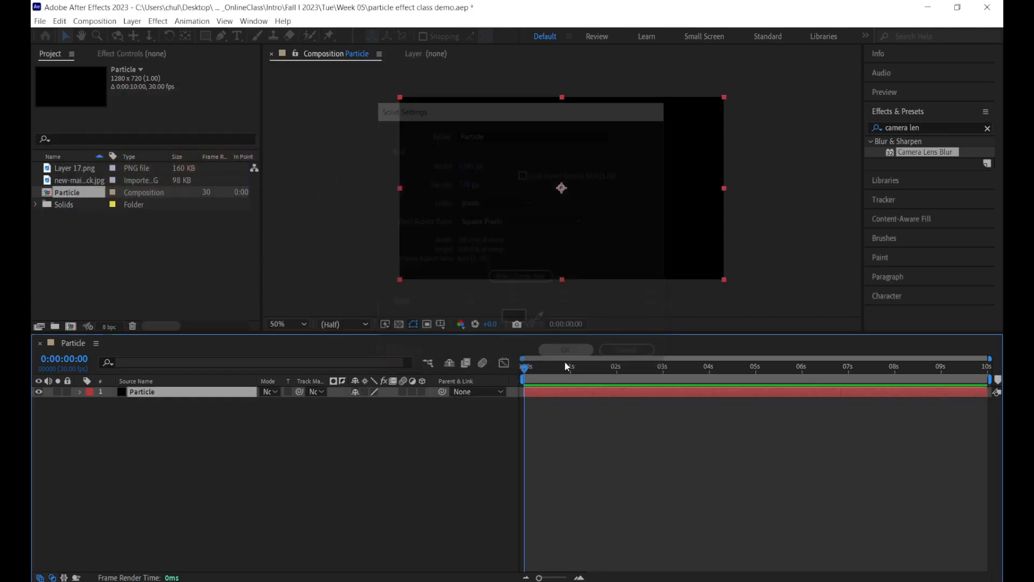
- Find the particle effects and apply CC Particle World to the Particle solid
left_click(913, 115)
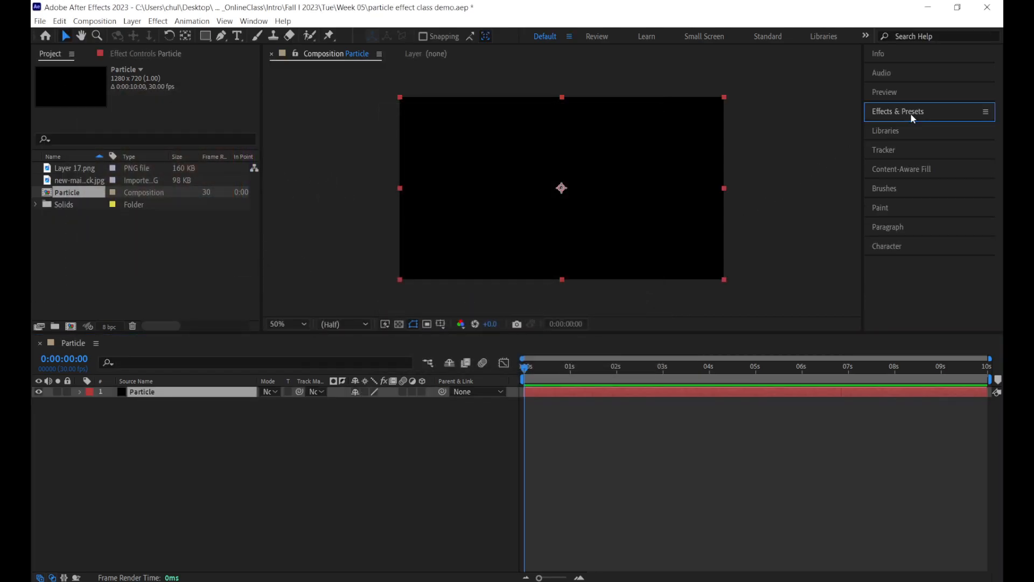
left_click(897, 113)
left_click(928, 128)
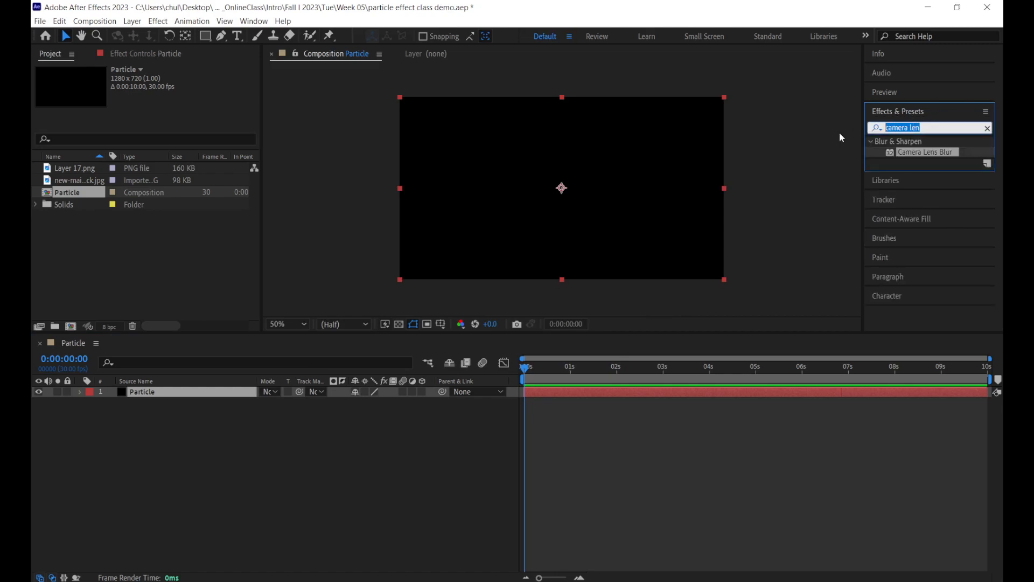
type("particle")
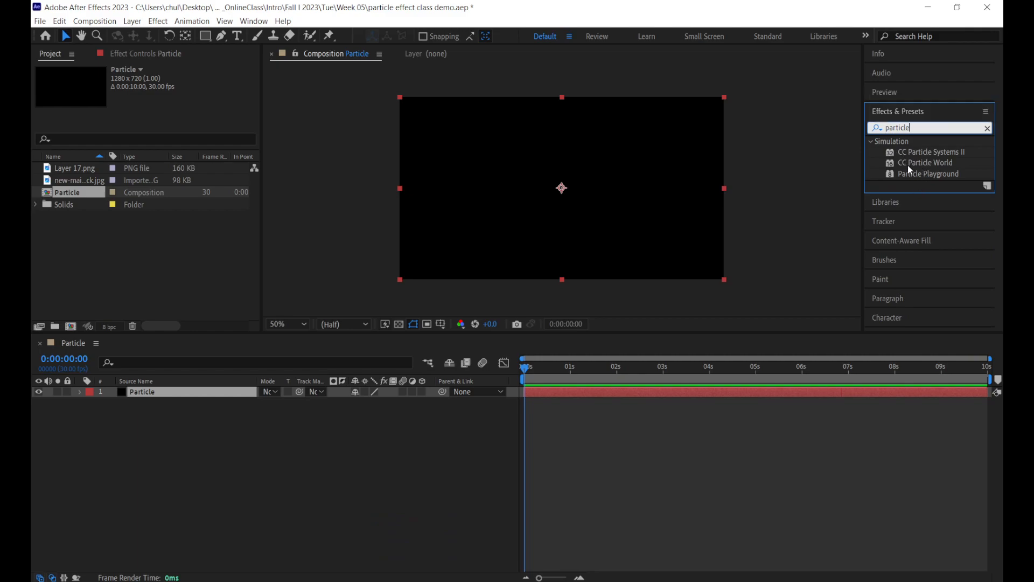
double_click(940, 161)
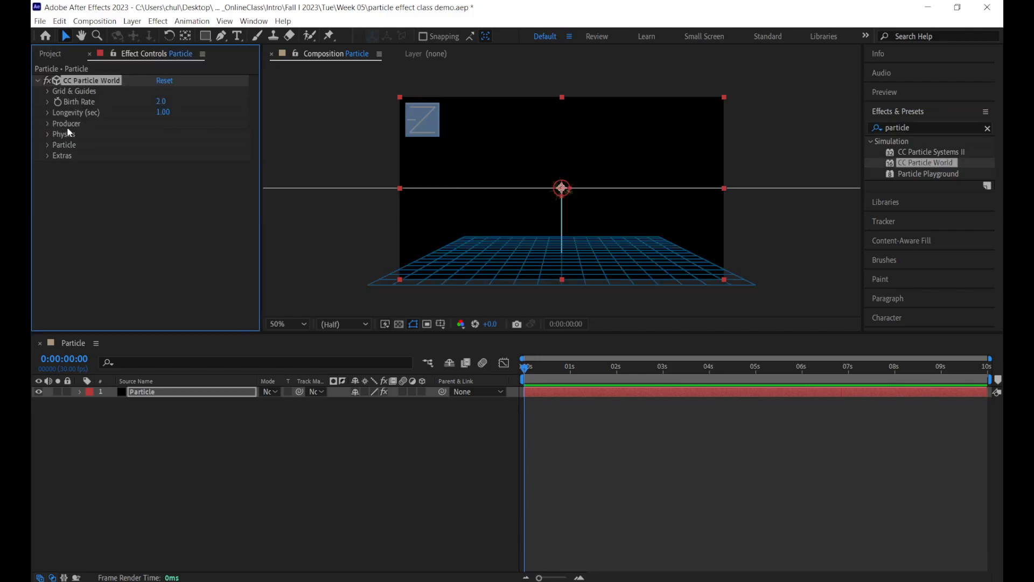
- Slip the Particle solid earlier within its layer bar with the Pan Behind tool, so emission is already under way at the first frame
left_click_drag(540, 372, 518, 371)
left_click(573, 454)
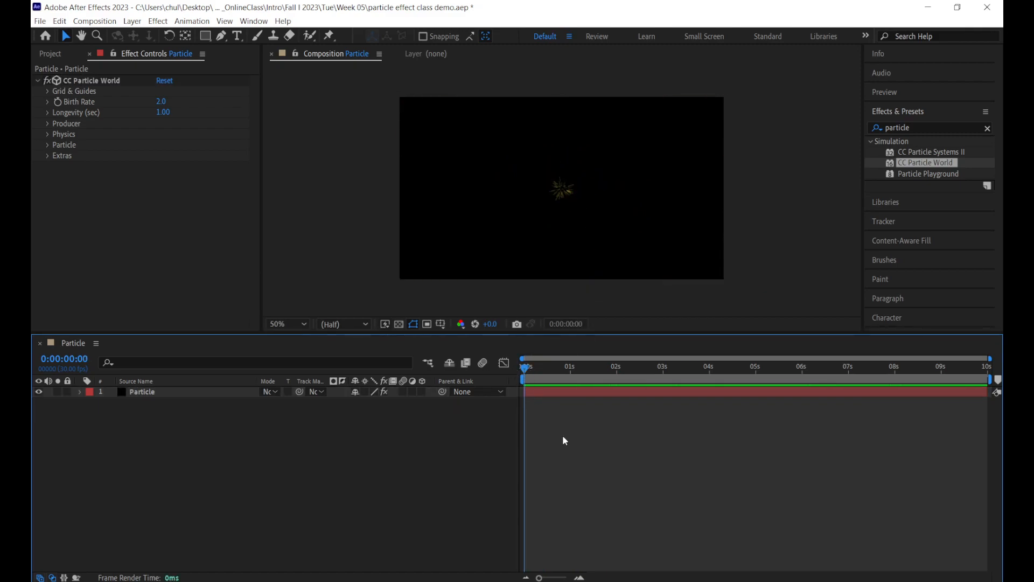
mouse_move(527, 370)
left_mouse_down()
mouse_move(640, 372)
mouse_move(496, 373)
mouse_move(571, 375)
mouse_move(568, 366)
mouse_move(519, 377)
left_mouse_up()
left_click(565, 389)
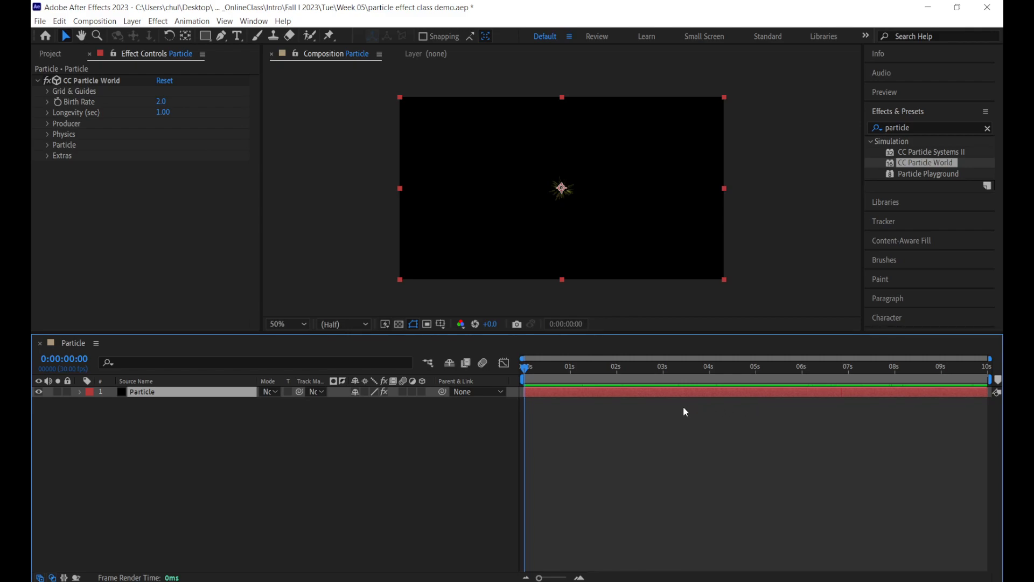
key("y")
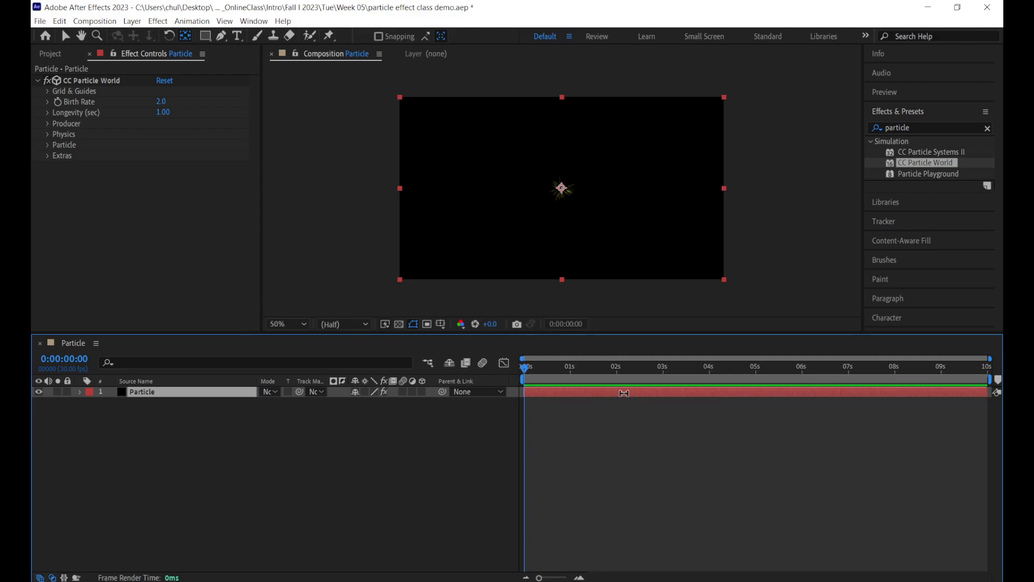
left_click_drag(621, 393, 570, 393)
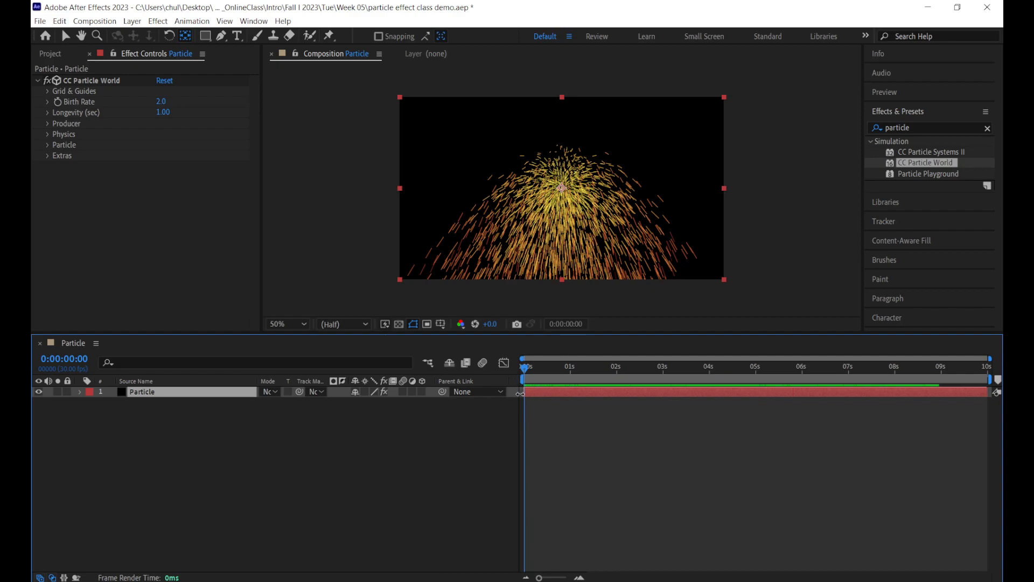
left_click(64, 37)
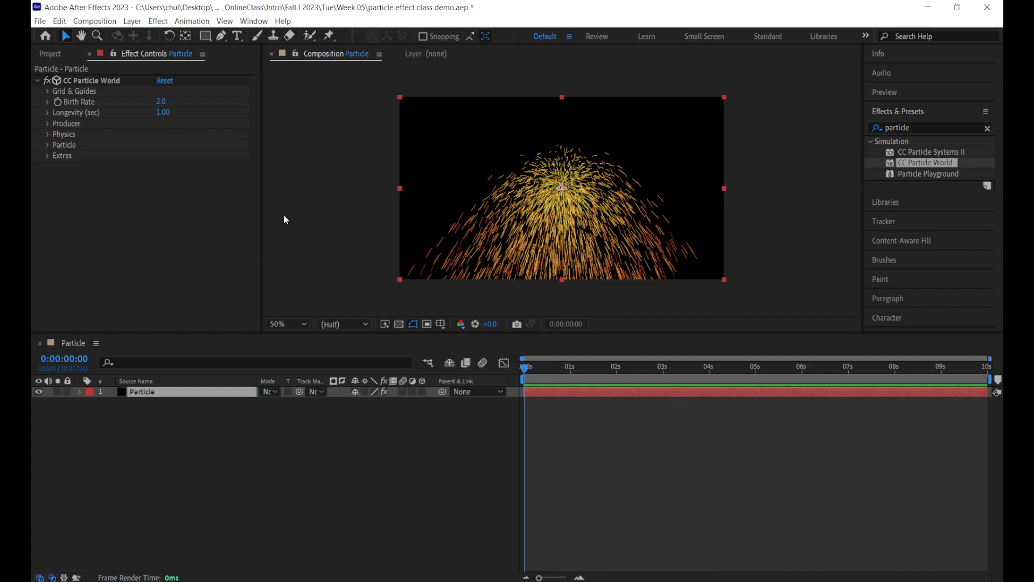
- Set the CC Particle World particle type to Textured Square and reveal its texture settings
left_click(47, 145)
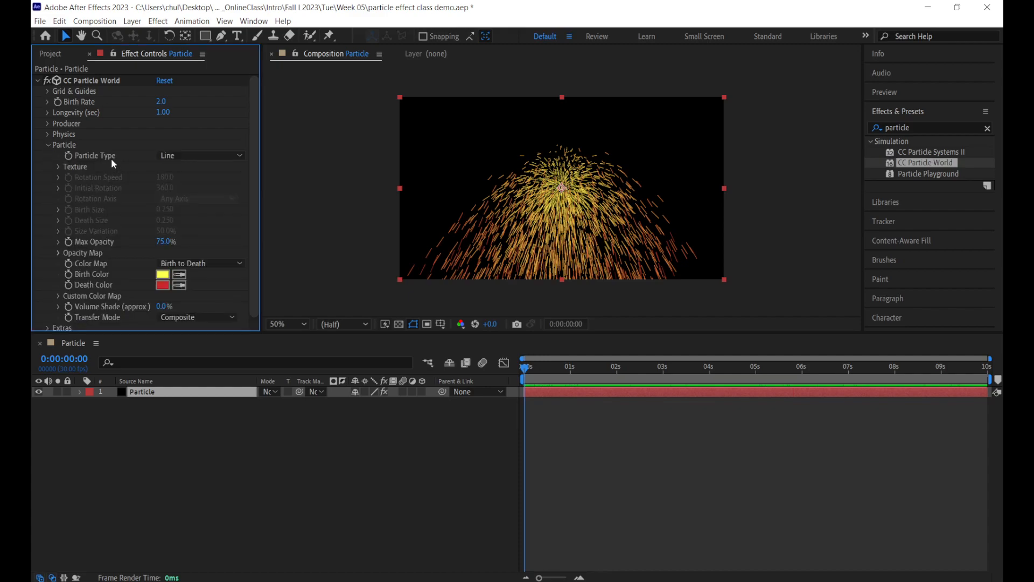
left_click(186, 156)
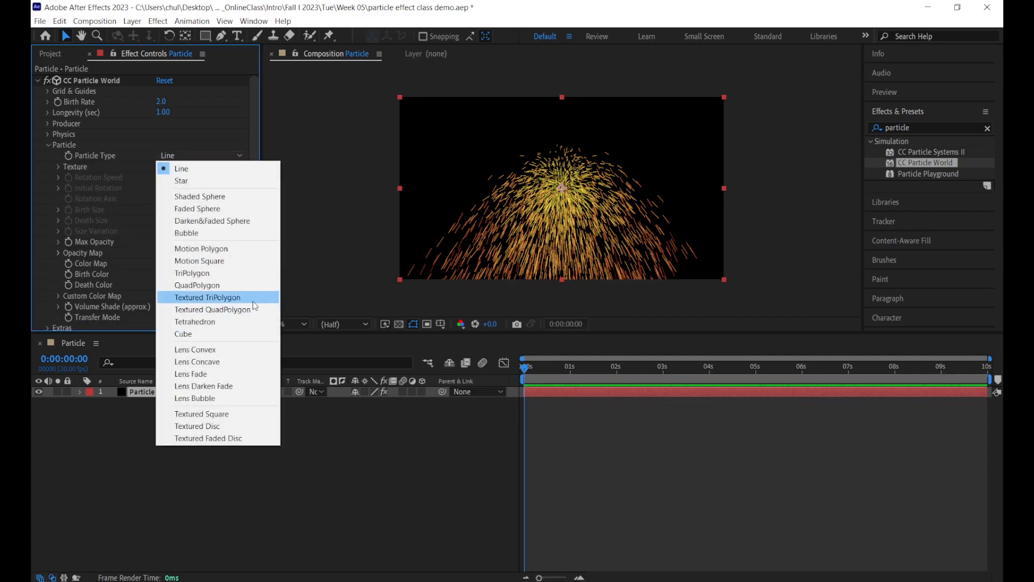
left_click(227, 414)
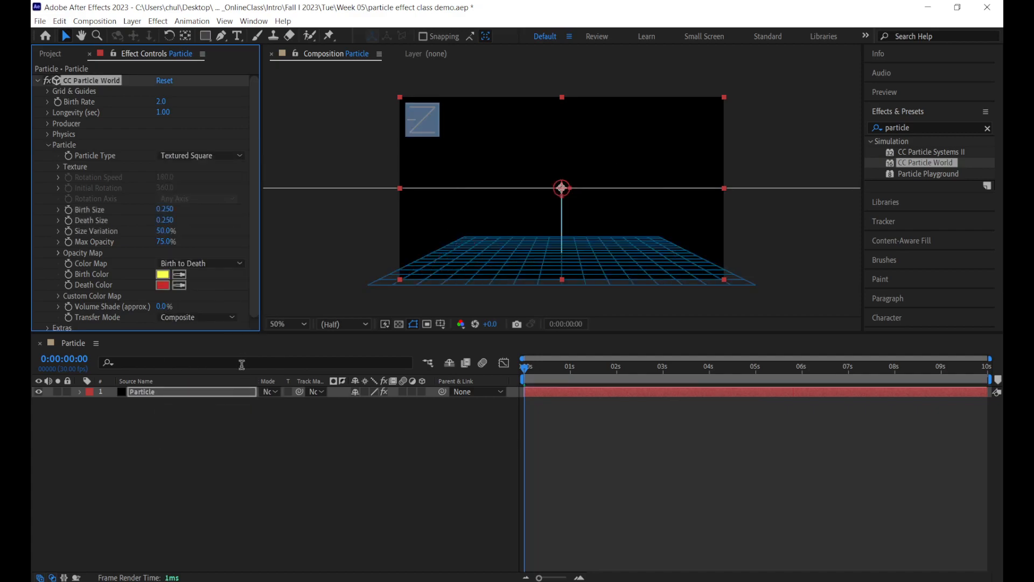
left_click_drag(261, 254, 296, 255)
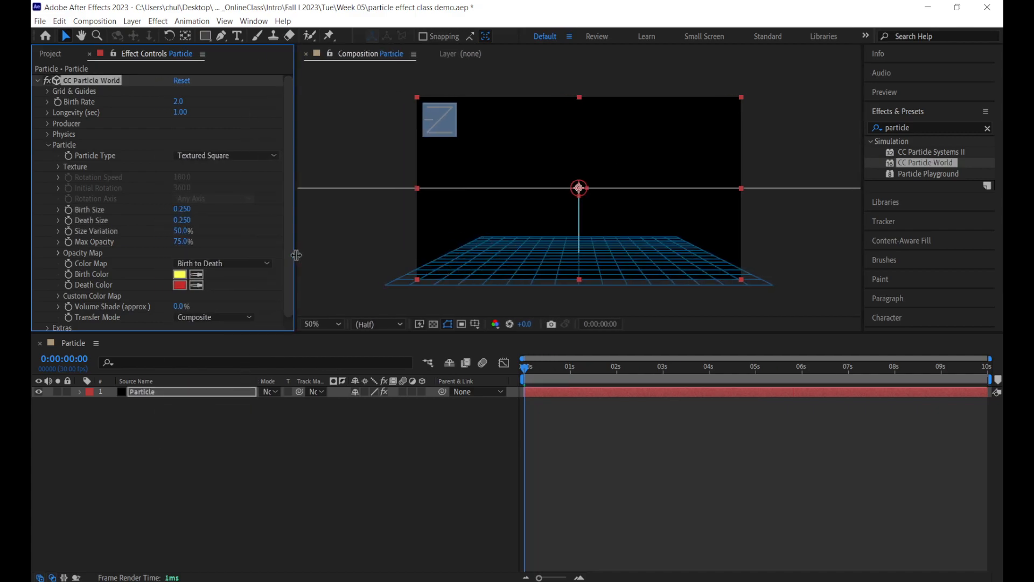
left_click(58, 166)
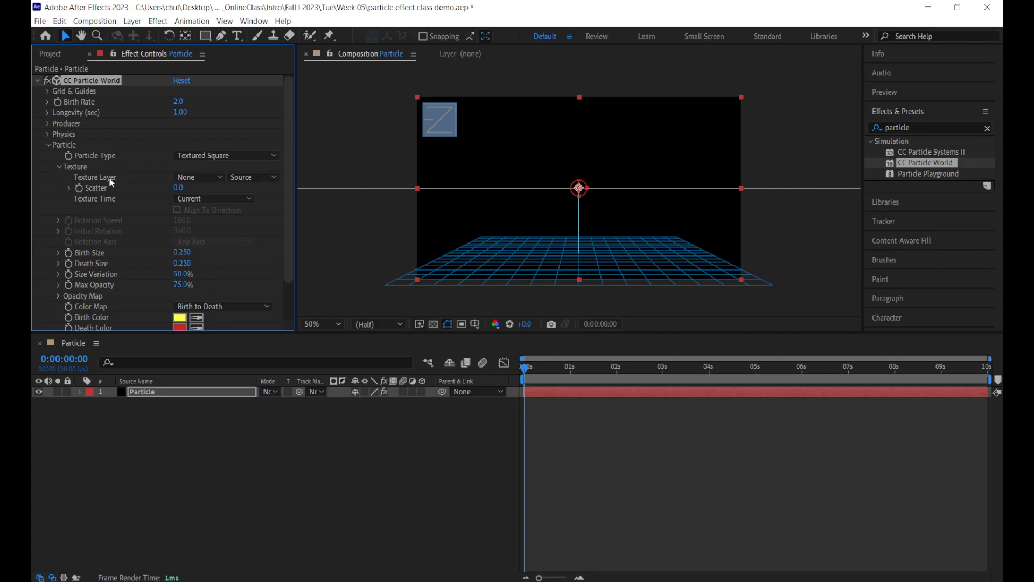
- Add the Layer 17.png footage to the composition beneath the Particle solid
left_click(190, 178)
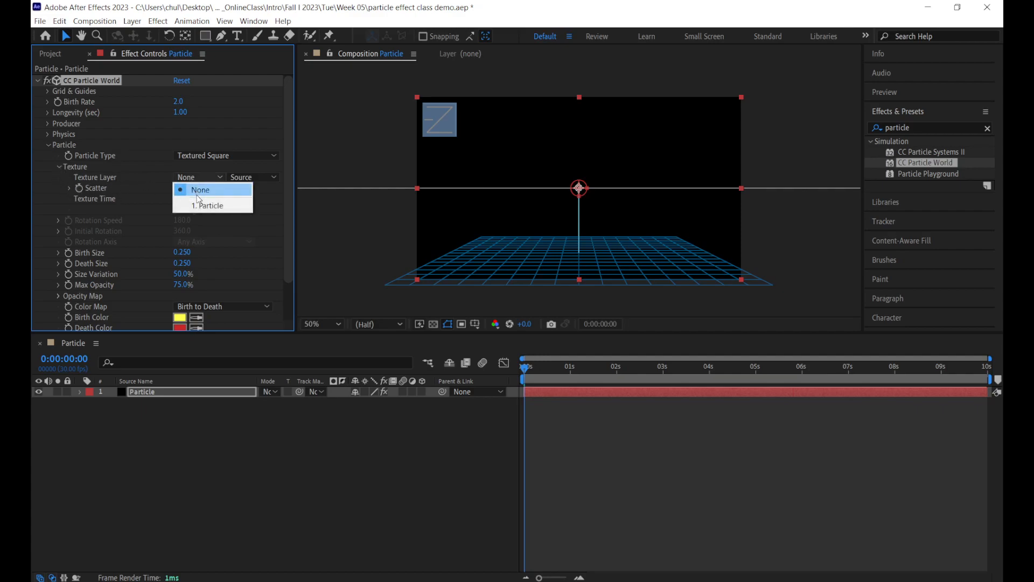
left_click(186, 193)
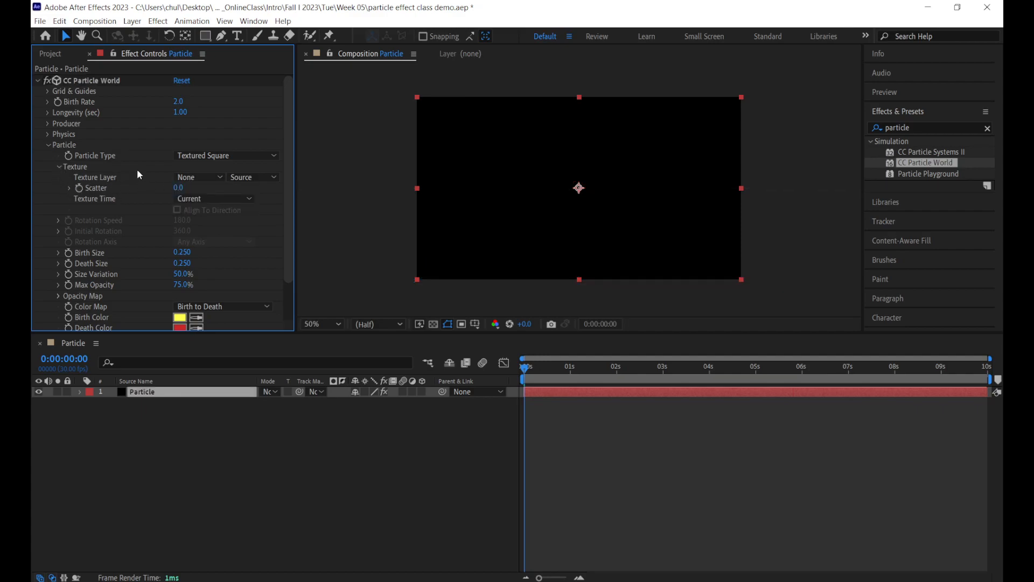
left_click(62, 57)
left_click(73, 171)
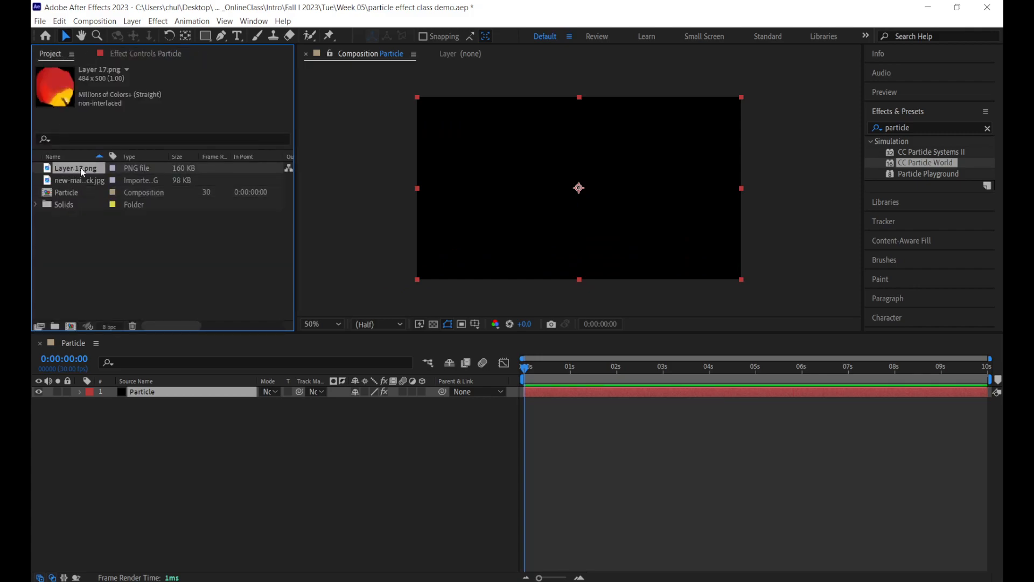
left_click_drag(153, 426, 153, 425)
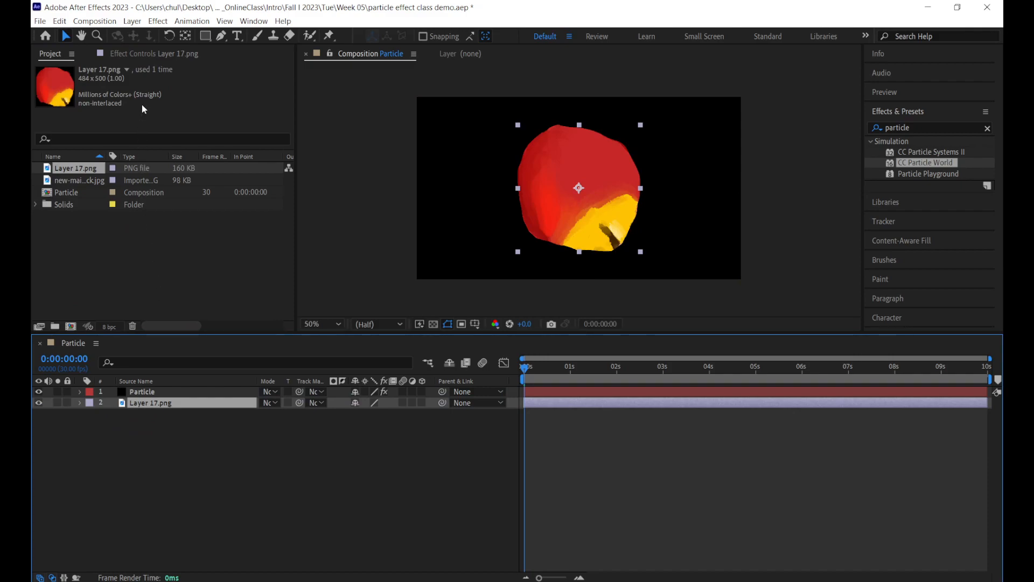
- Set the texture layer of the Particle solid's CC Particle World effect to Layer 17.png
left_click(150, 59)
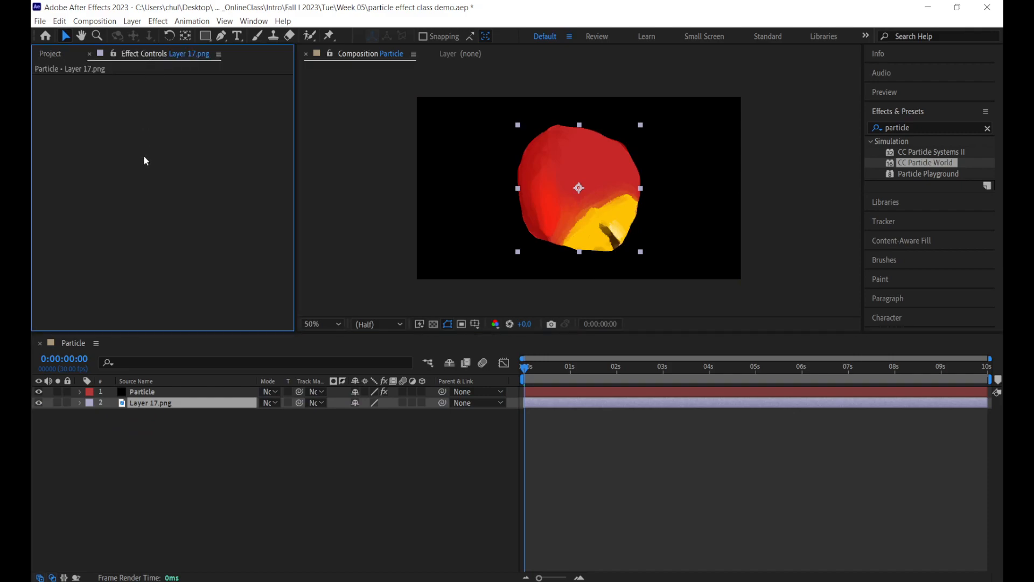
left_click(149, 392)
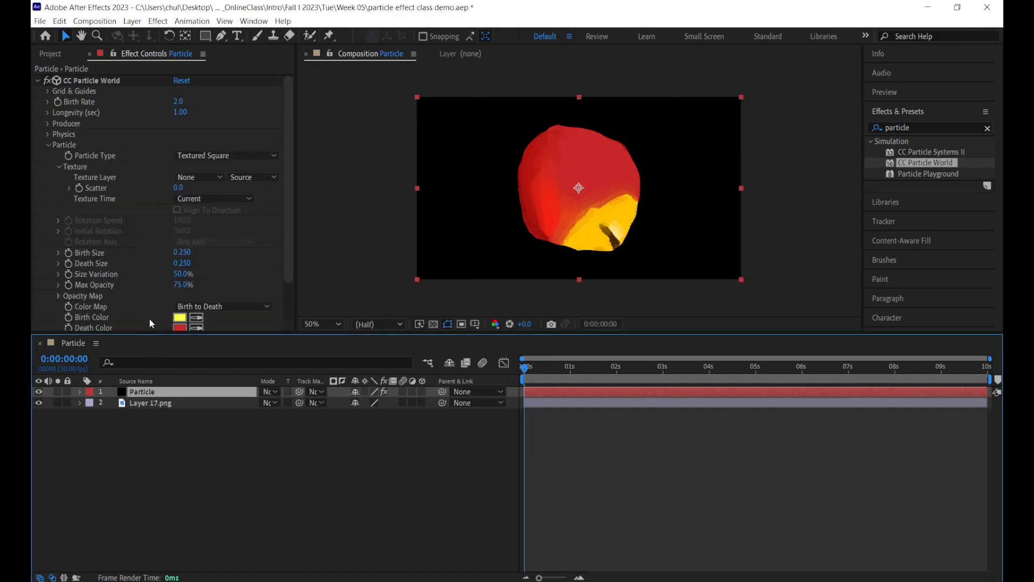
left_click(200, 177)
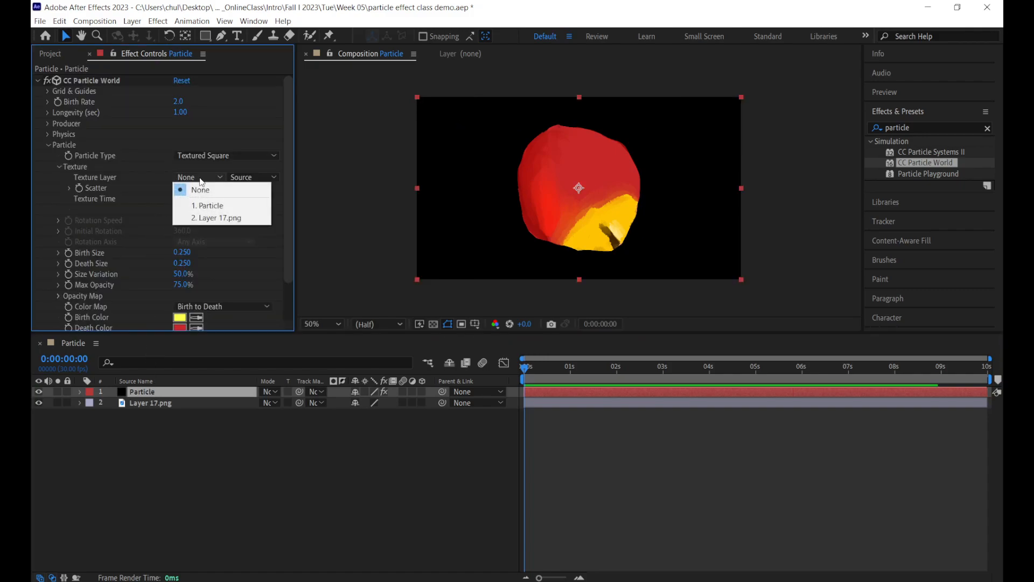
left_click(212, 217)
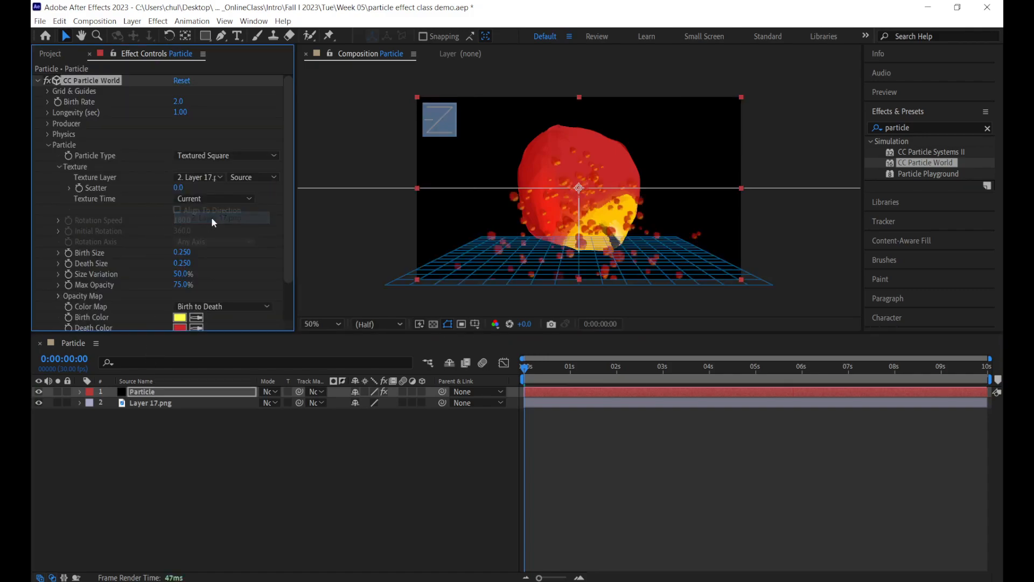
- Hide the Layer 17.png layer and reselect the Particle solid
left_click(145, 403)
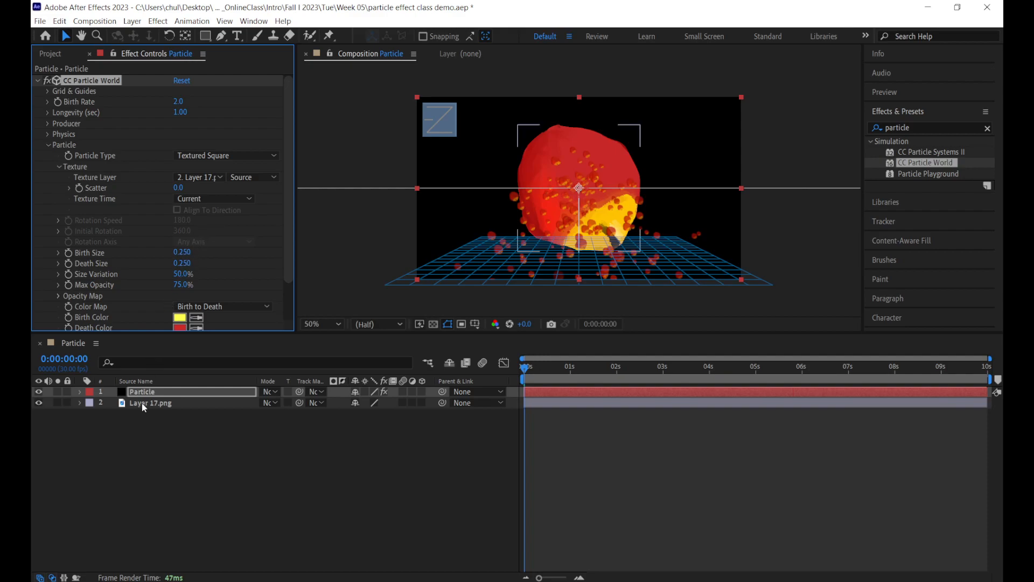
left_click(38, 403)
left_click(164, 392)
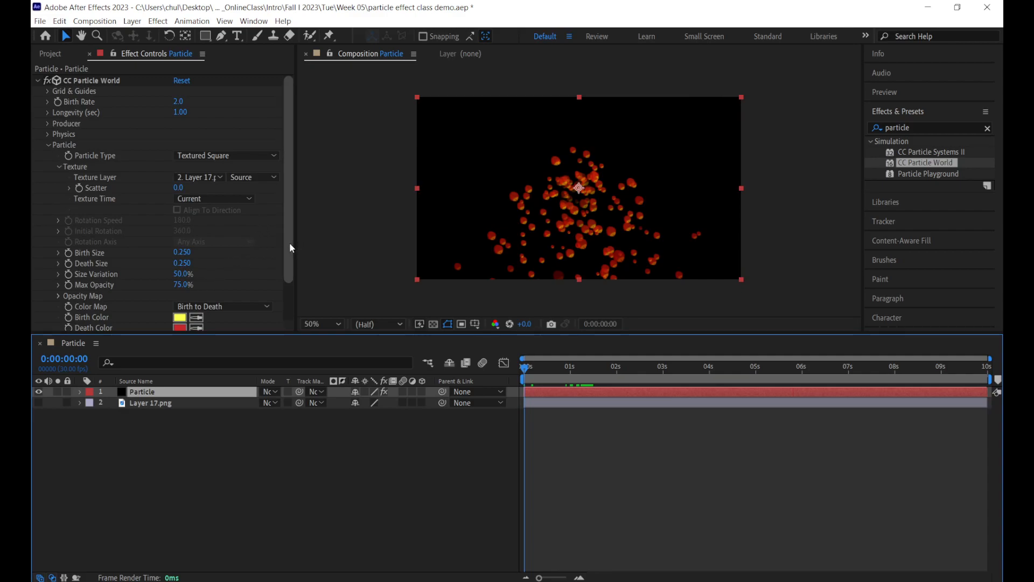
- Set the Death Size of the CC Particle World particles to 0.5
scroll(285, 246, "down", 1)
left_click(182, 252)
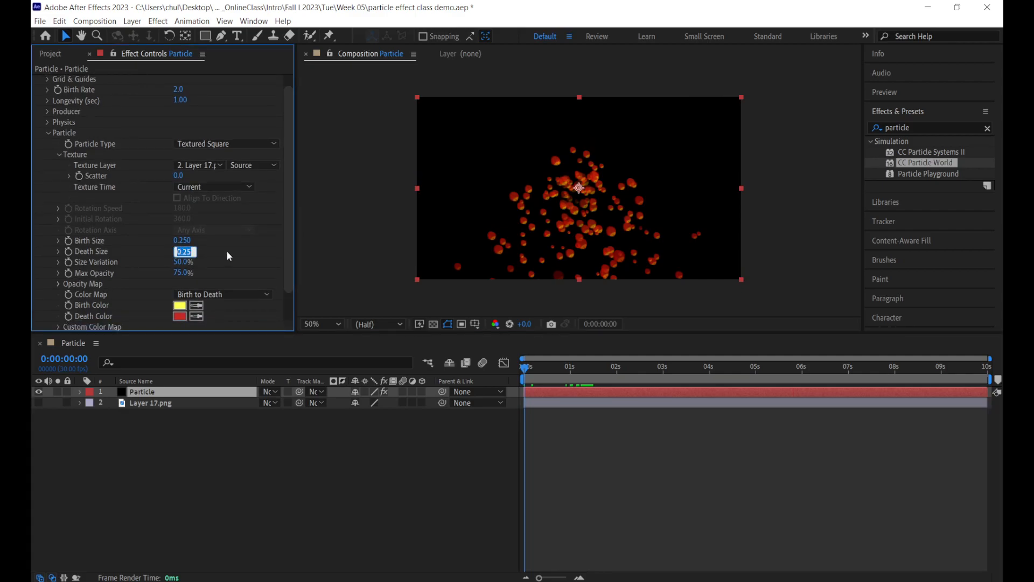
type("0.5")
key("Return")
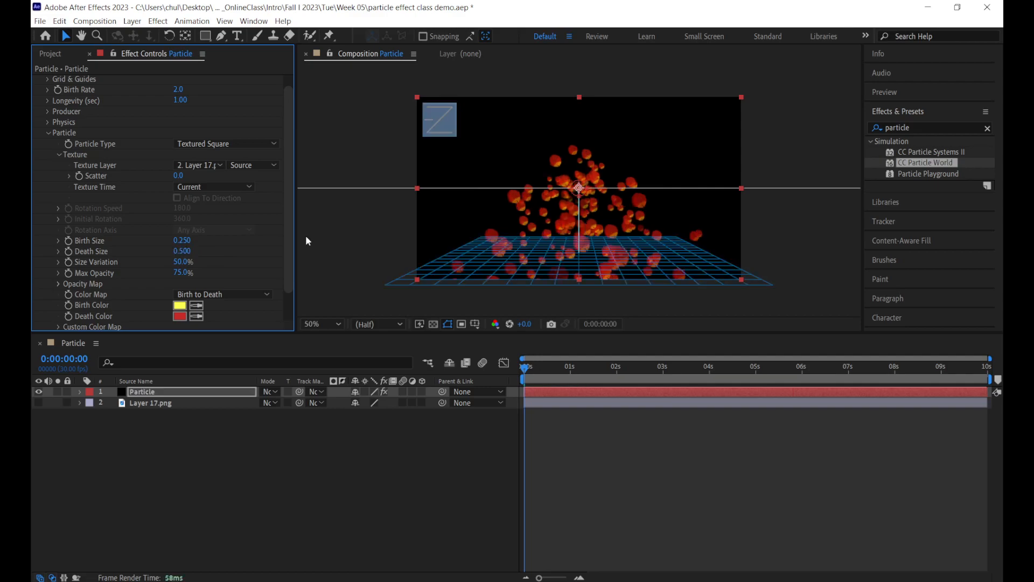
- Set the particles' Size Variation to 75% and Max Opacity to 100%
left_click_drag(293, 245, 285, 276)
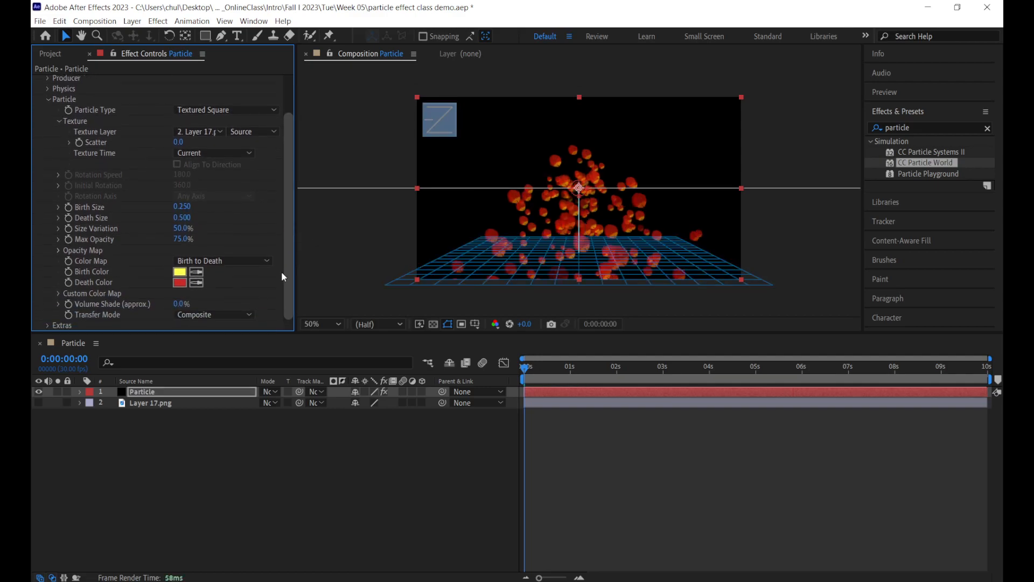
left_click(182, 229)
type("75")
key("Return")
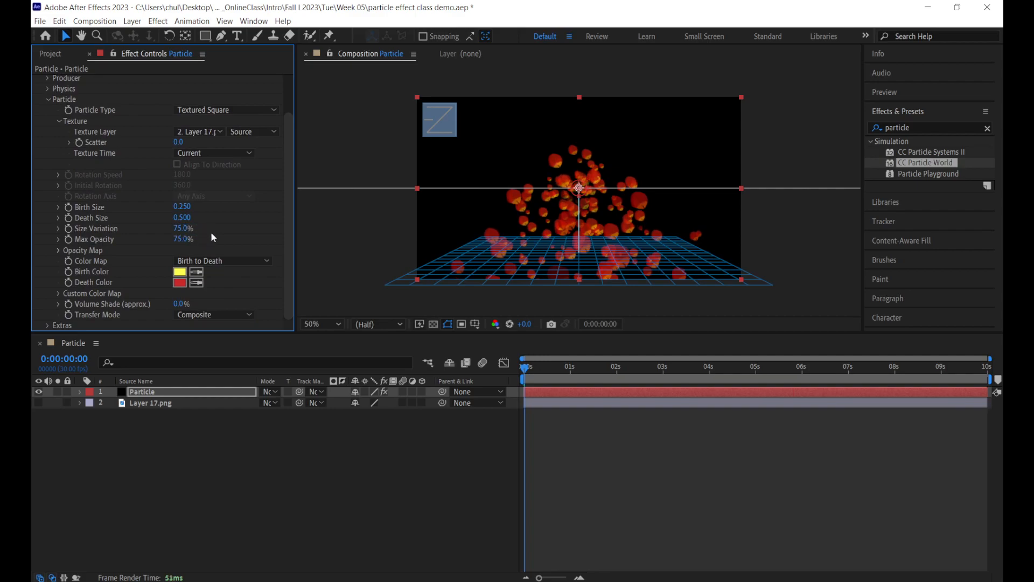
left_click(183, 239)
type("100")
key("Return")
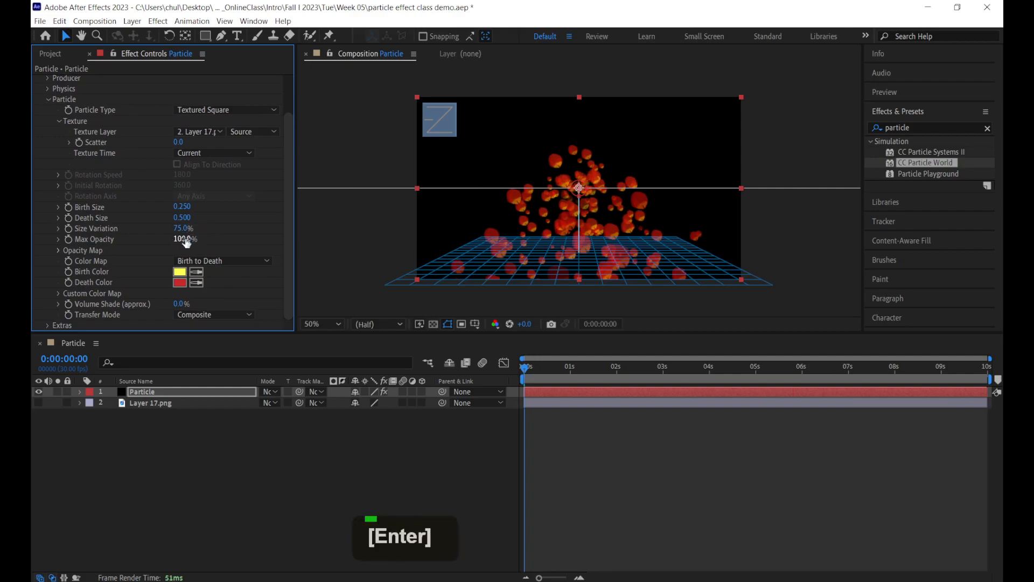
left_click(235, 228)
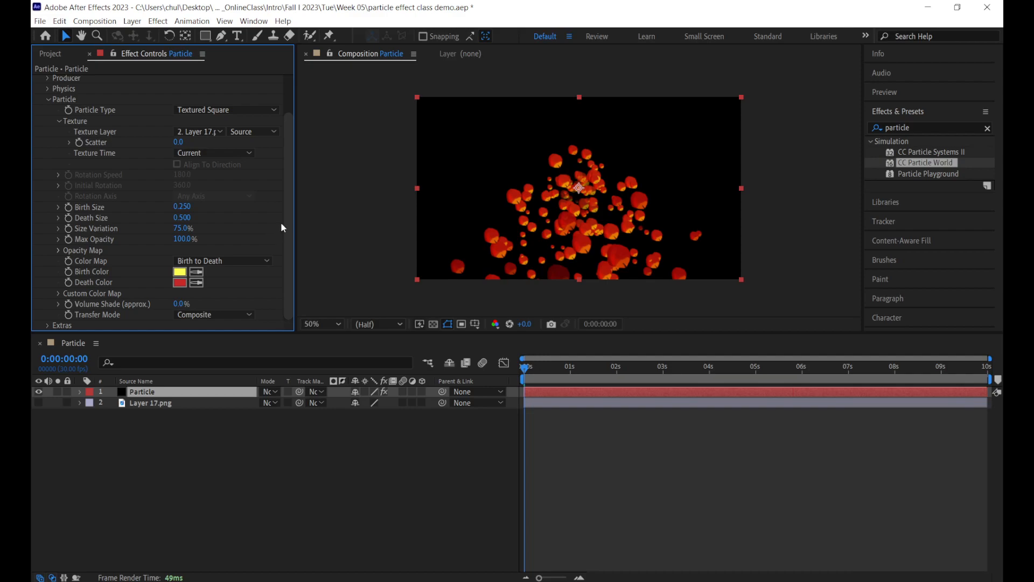
- Set the Producer position to X -0.27, Y -0.13 and its radius to X 0.345, Y 0.275, Z 0.355
left_click_drag(287, 256, 293, 174)
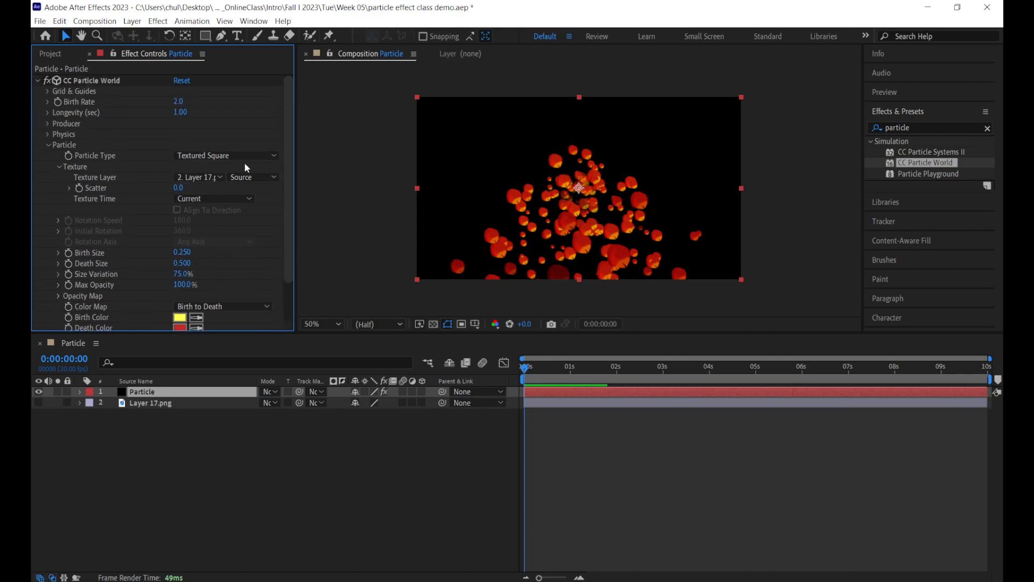
left_click(48, 123)
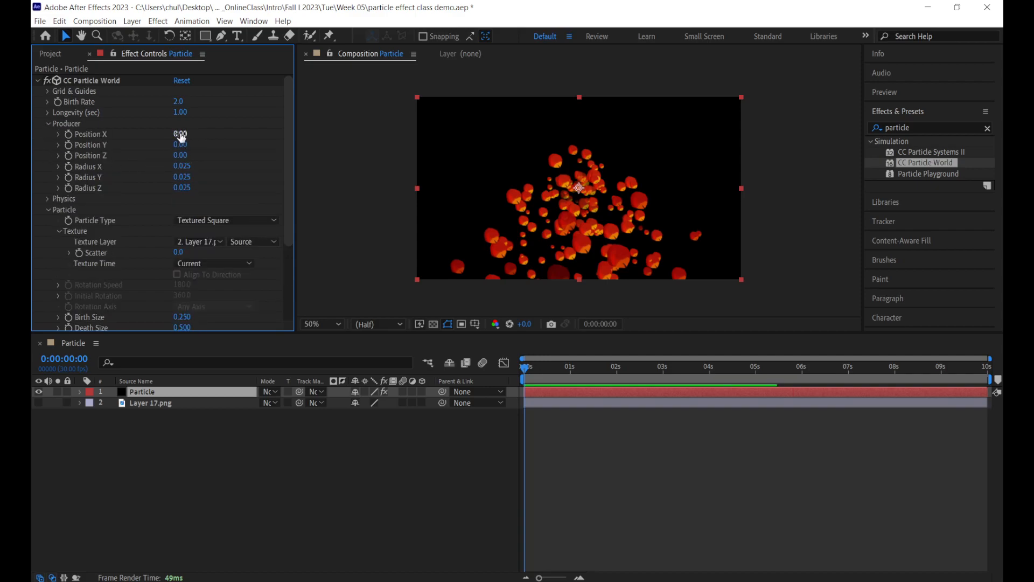
left_click_drag(181, 136, 200, 171)
left_click_drag(186, 187, 204, 189)
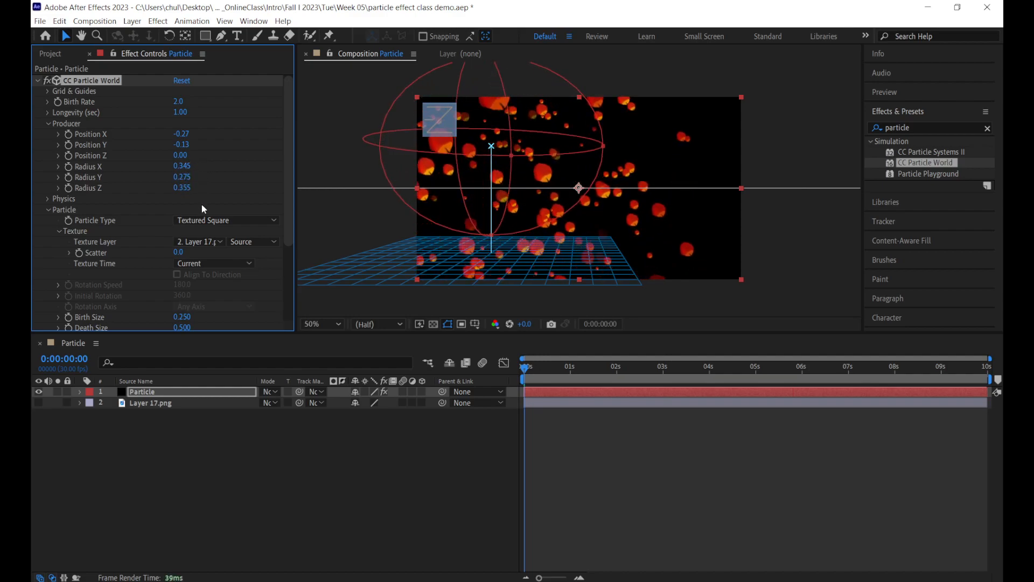
- Set the CC Particle World Birth Rate to 0.2 and preview the animation from the start
scroll(103, 199, "up", 1)
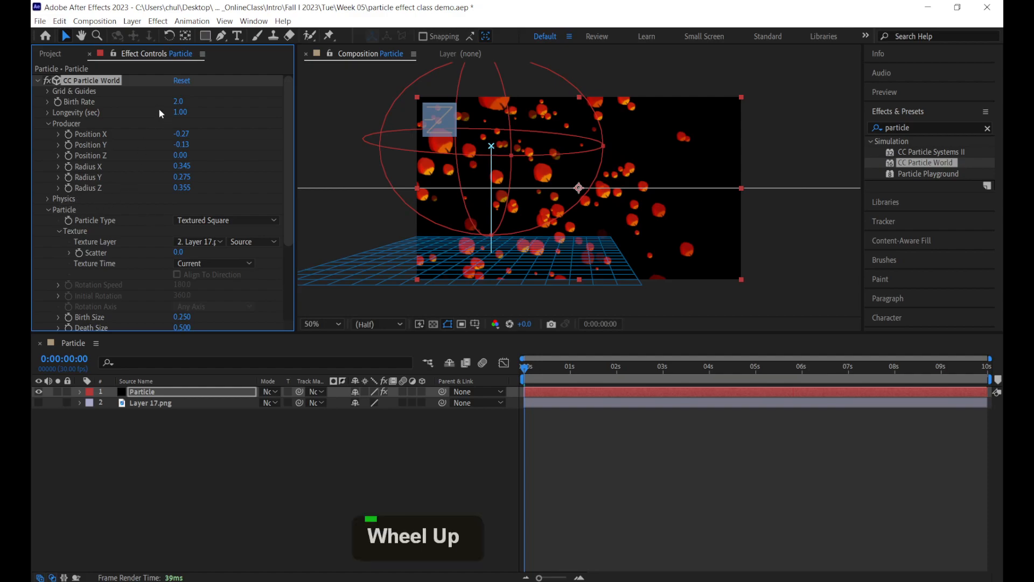
left_click(179, 101)
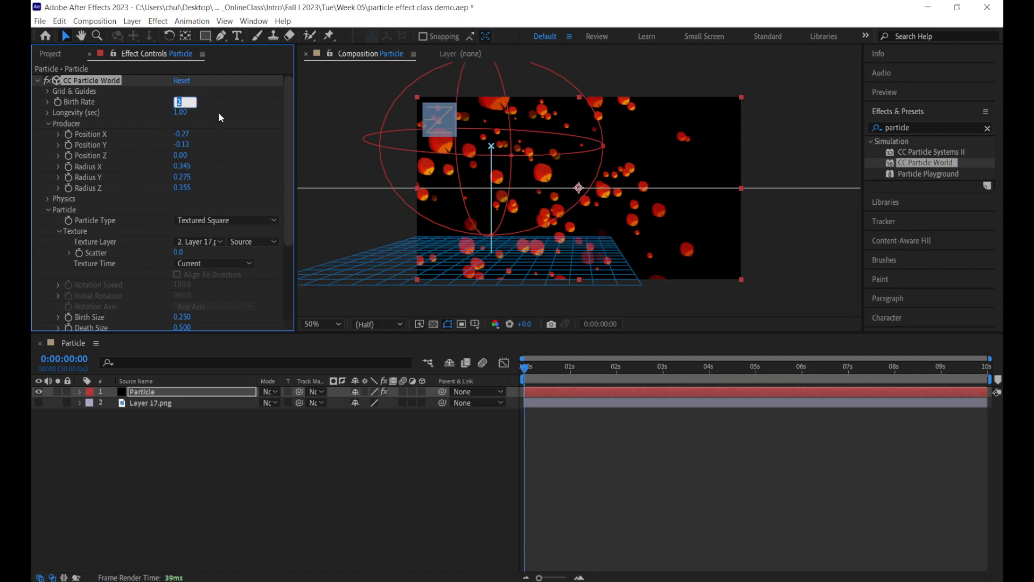
type("0.2")
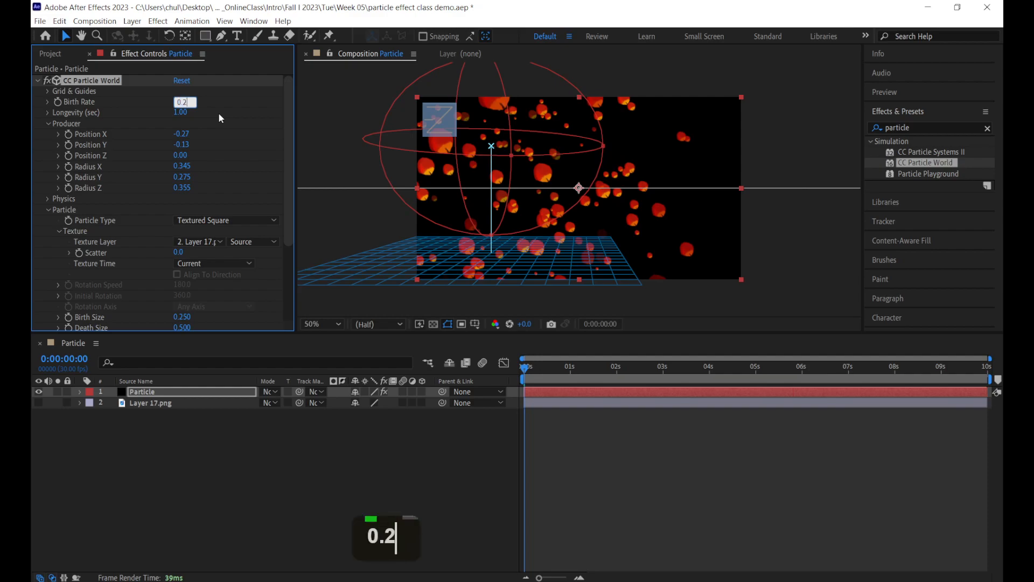
key("Return")
key("space")
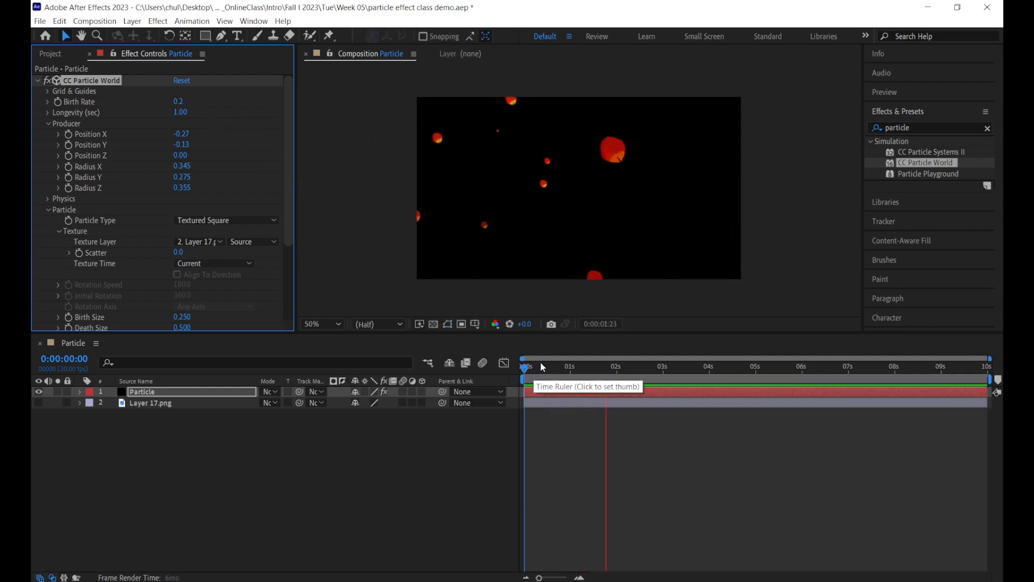
left_click(590, 369)
left_click_drag(590, 370, 525, 373)
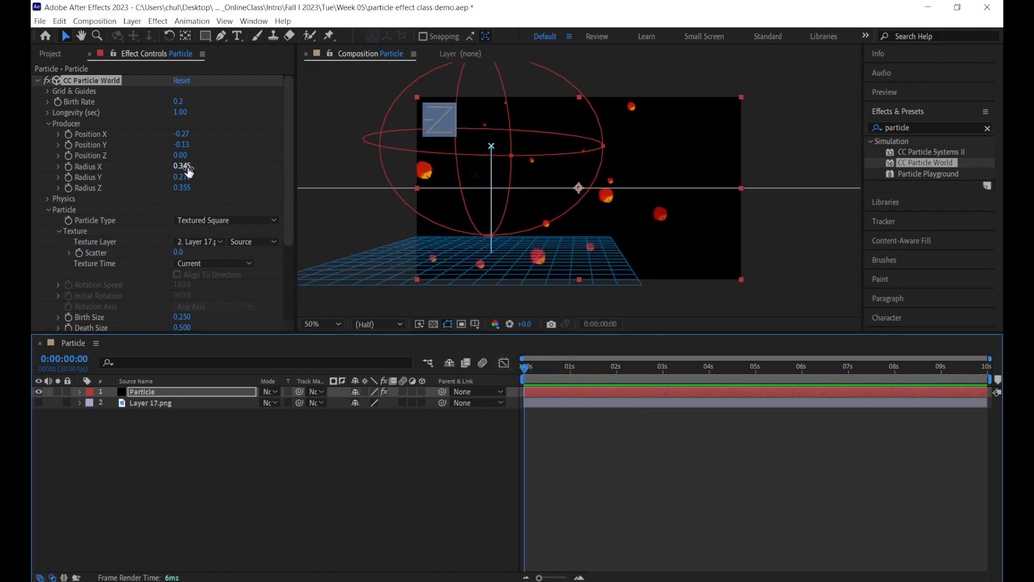
- Set the particle Longevity to 5 seconds and play back and scrub through the animation
left_click(180, 112)
type("5")
key("Return")
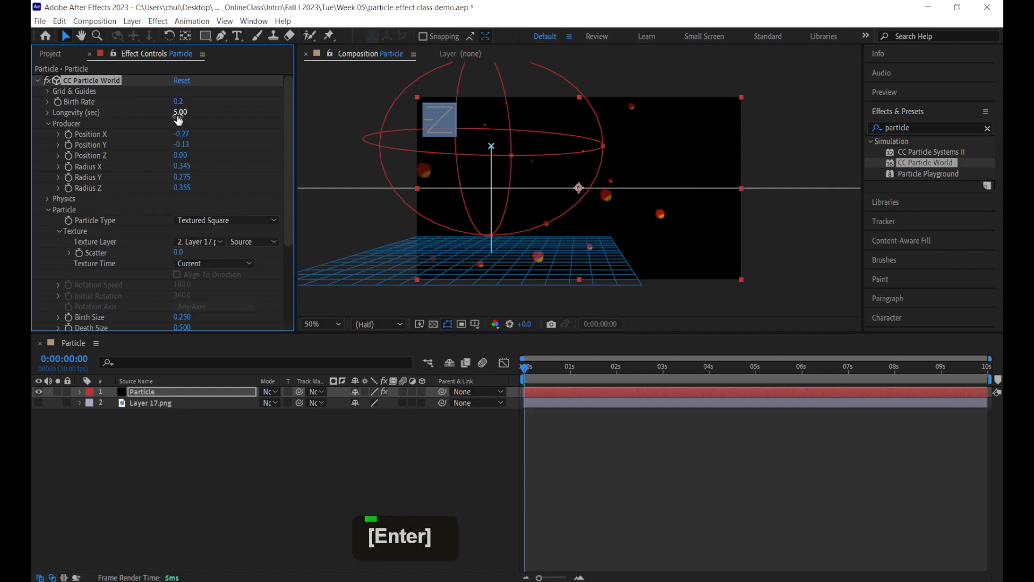
key("space")
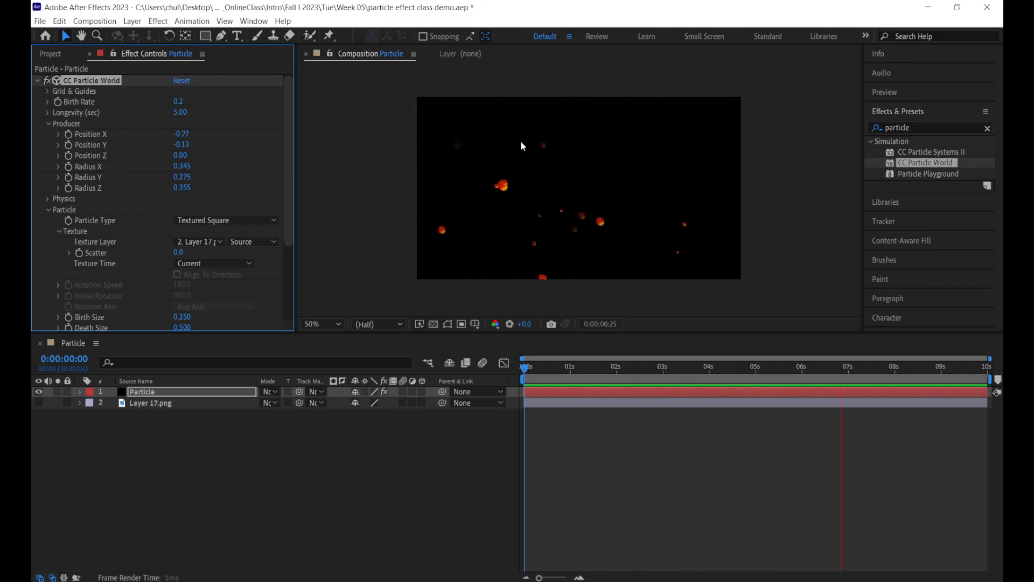
key("space")
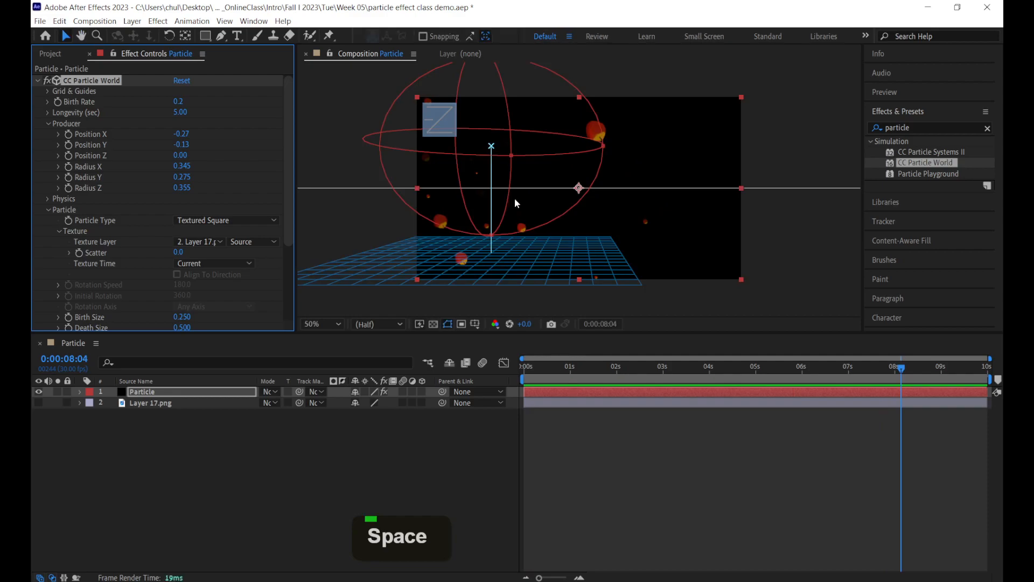
left_click_drag(545, 372, 612, 376)
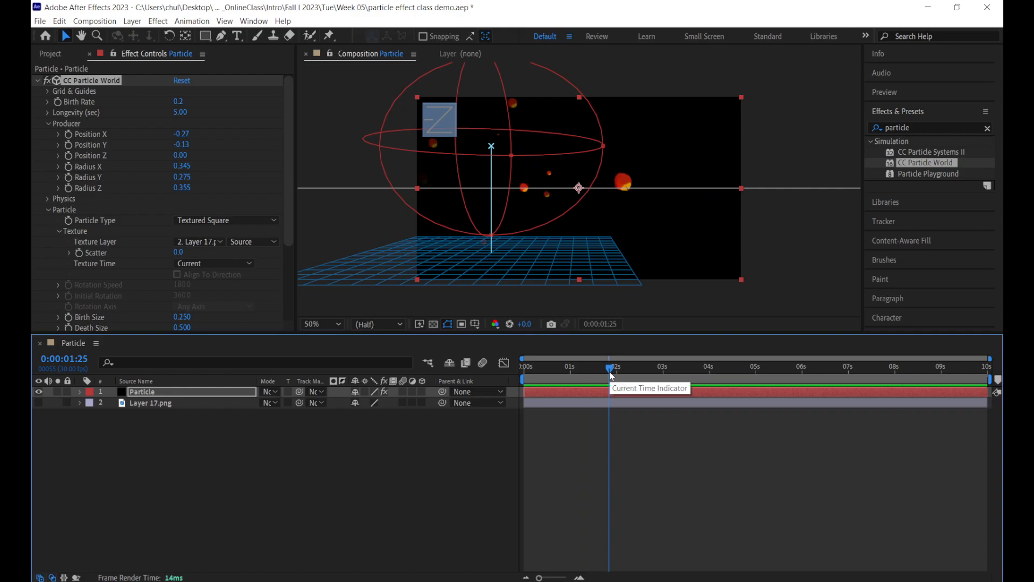
- Reveal the Physics settings of CC Particle World and set Velocity to 0
left_click(231, 170)
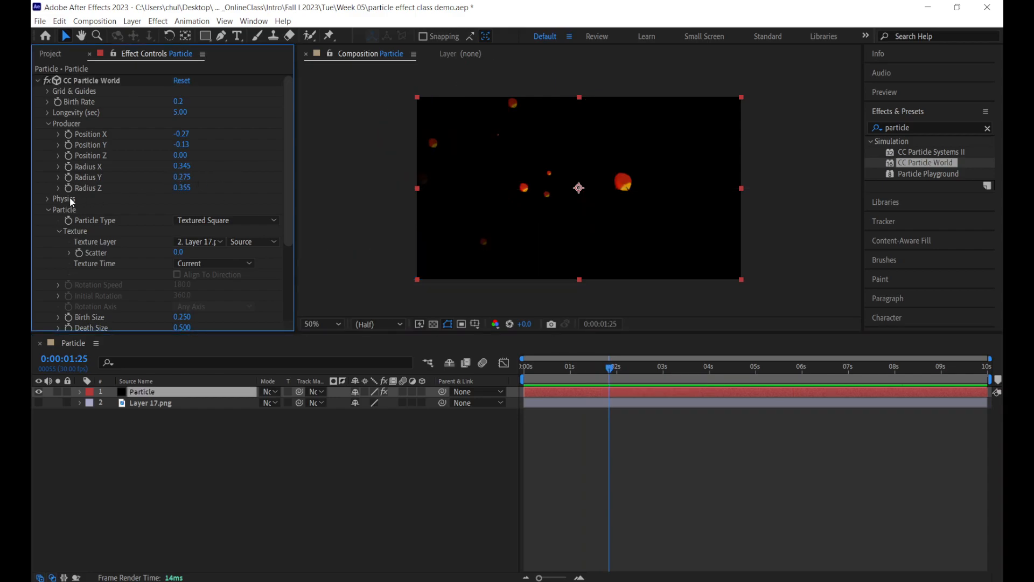
left_click(48, 200)
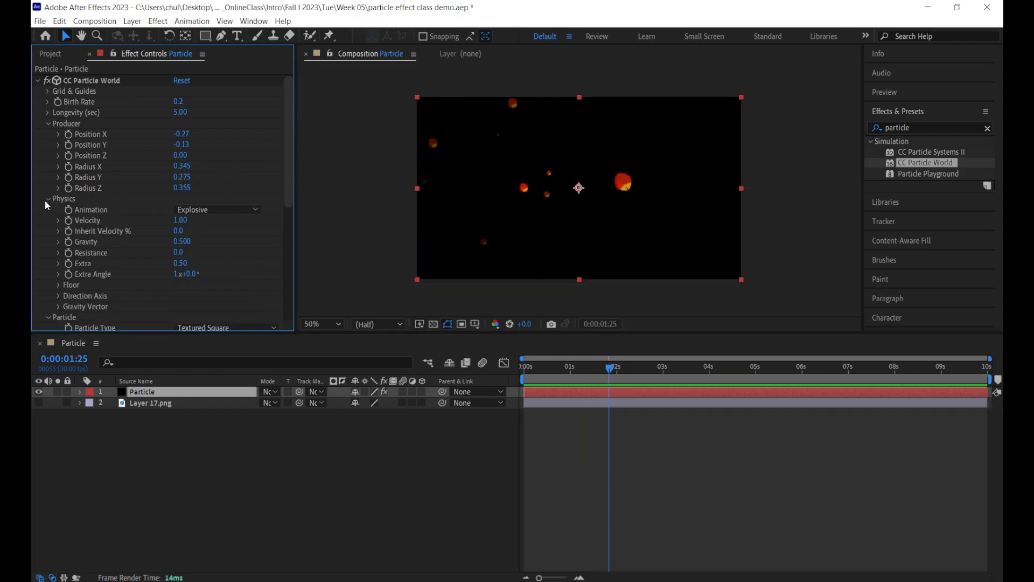
left_click(181, 221)
type("0")
key("Return")
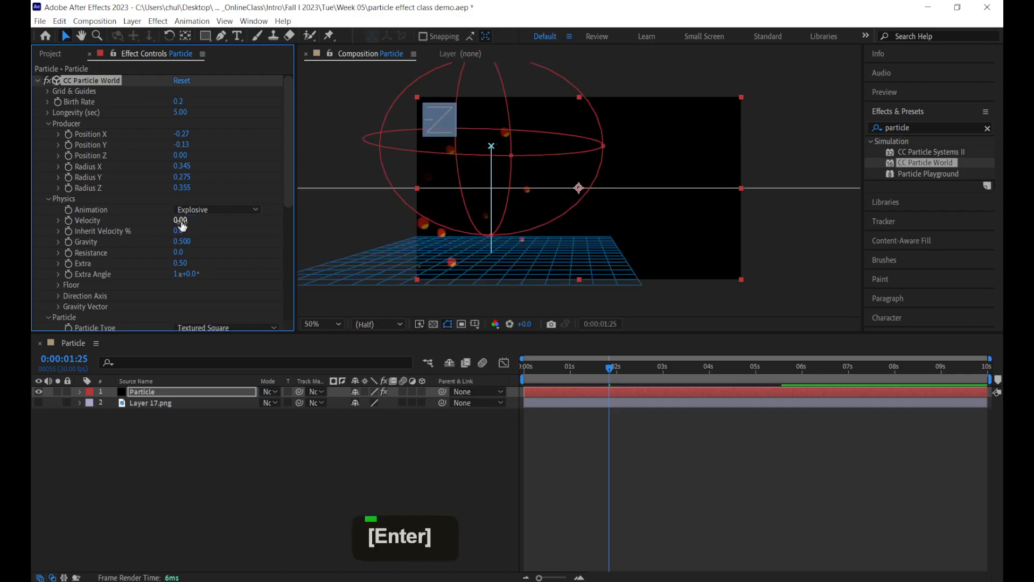
- Set the Physics Gravity to 0.1 and preview the particle motion
left_click(187, 242)
type("0.1")
key("Return")
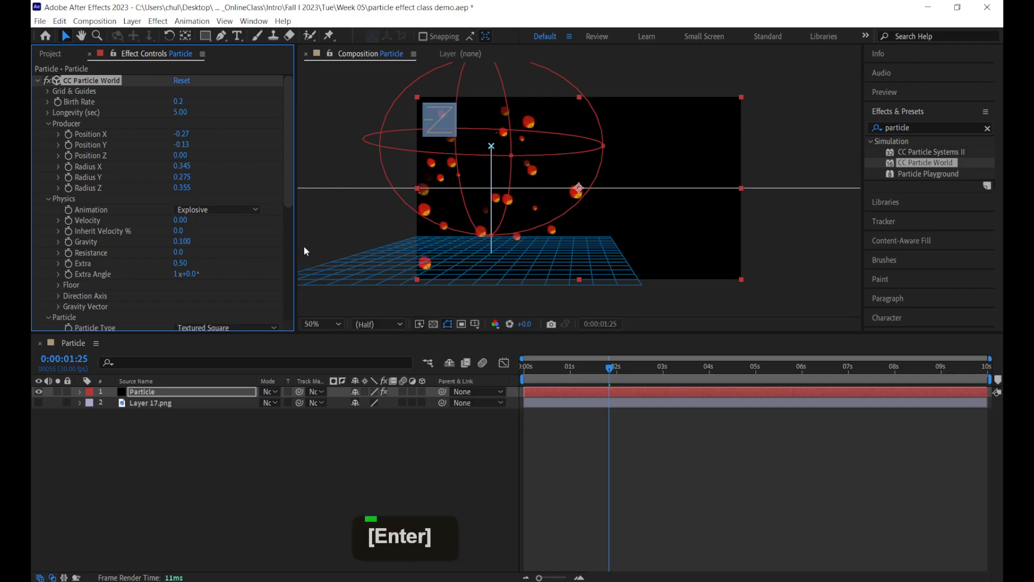
key("space")
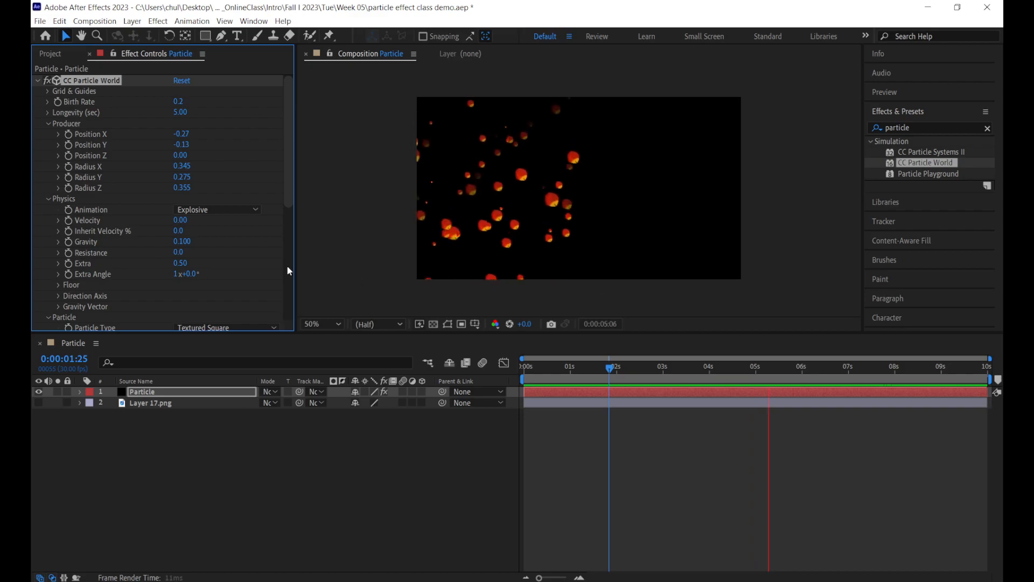
key("space")
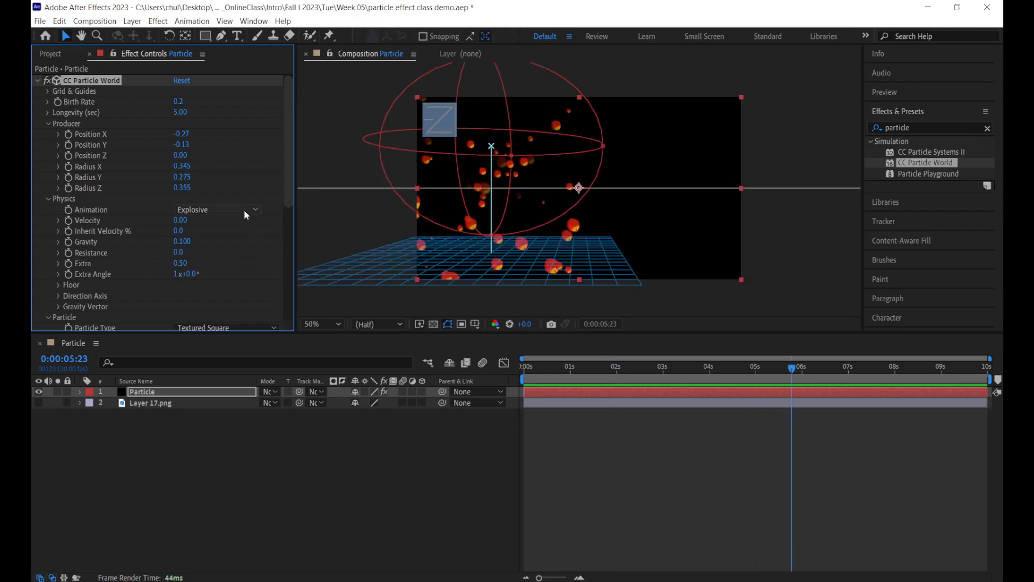
- Change the Physics Animation type to Direction Axis and preview the particle motion
left_click(246, 215)
left_click(243, 236)
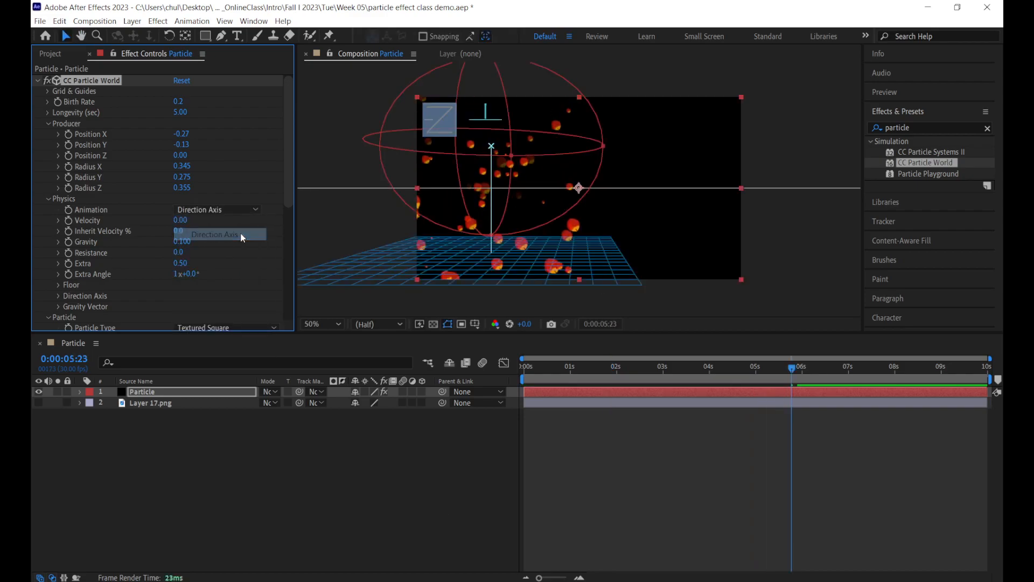
key("space")
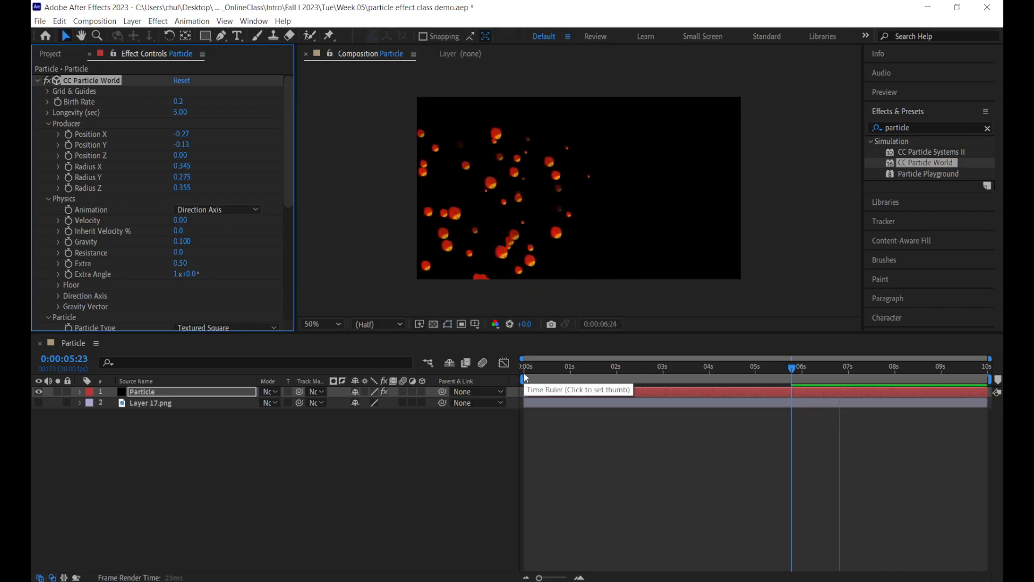
key("space")
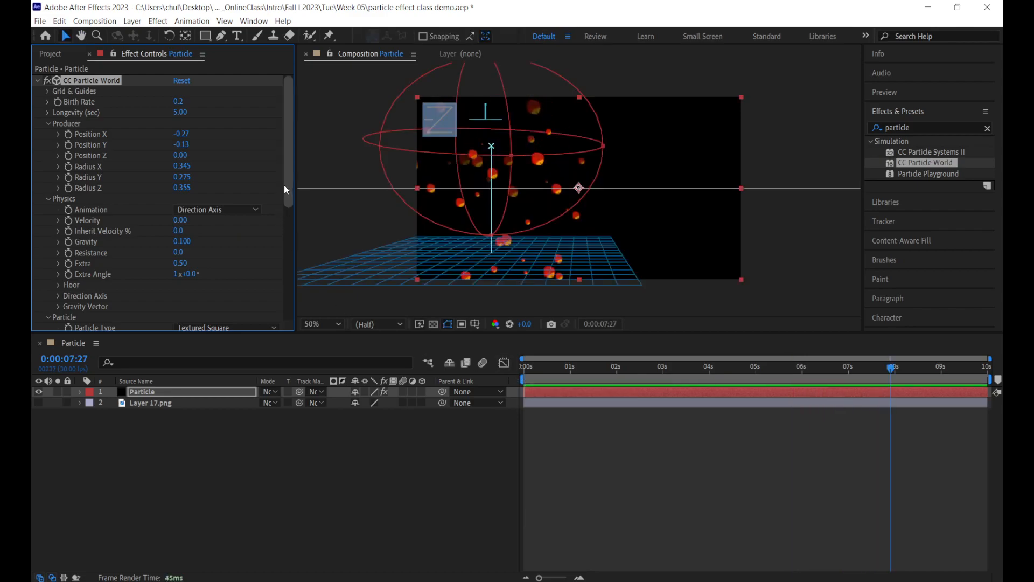
- Set the Direction Axis to X 0.356, Y -0.633, Z 0.135 and Gravity X in the Gravity Vector to -0.210
left_click_drag(288, 181, 290, 222)
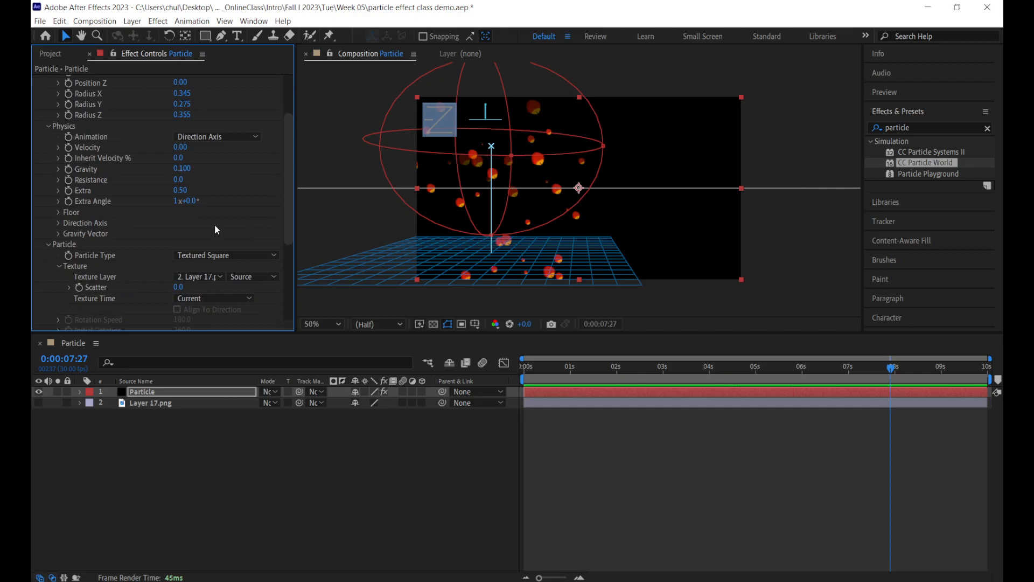
left_click(59, 223)
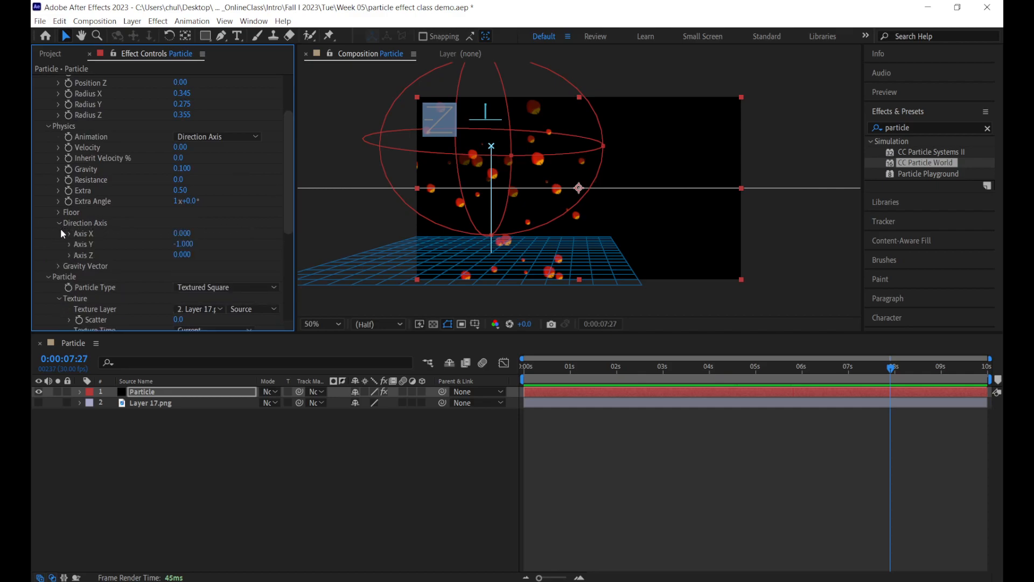
left_click(56, 266)
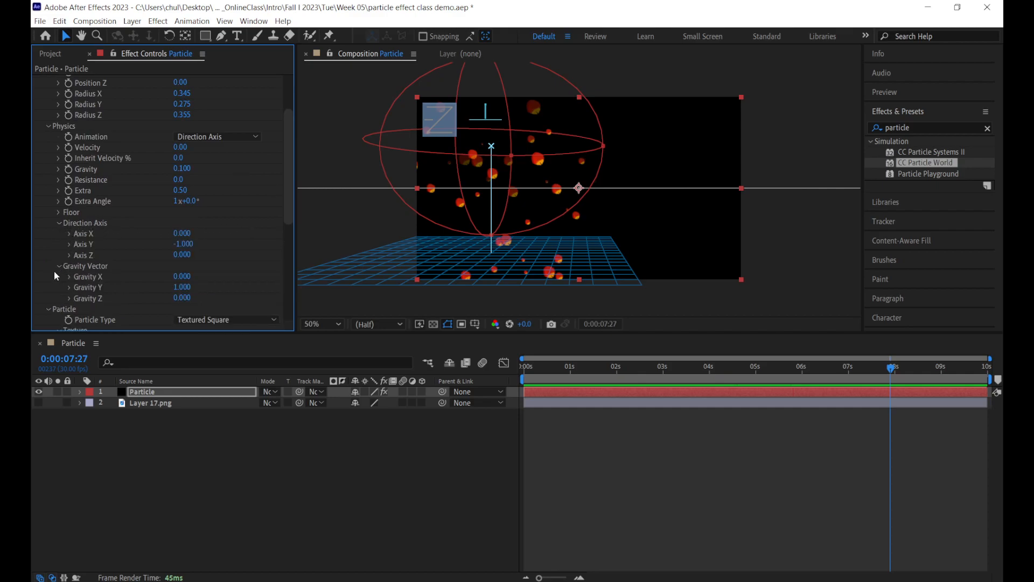
left_click_drag(287, 198, 287, 213)
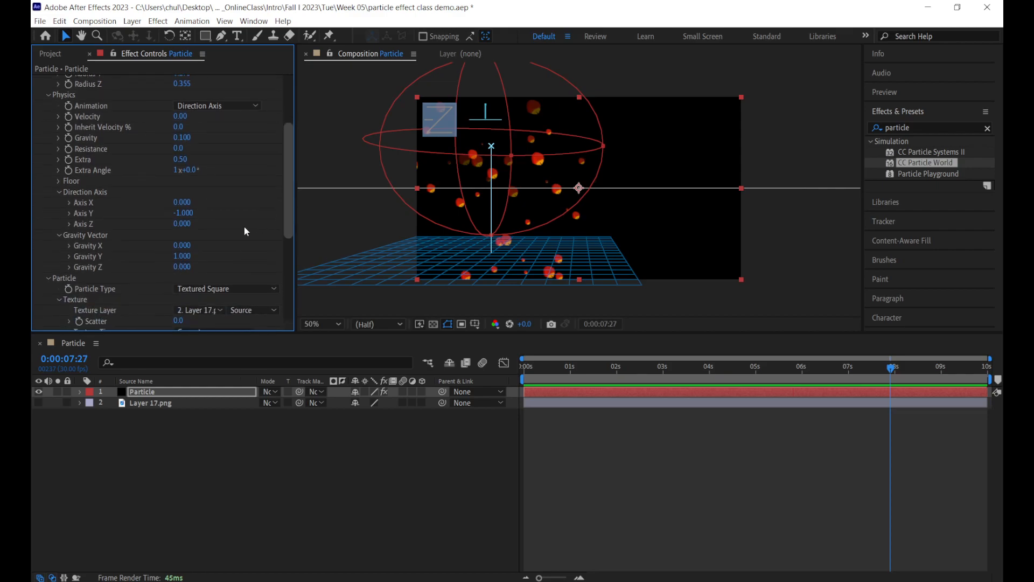
left_click_drag(191, 247, 178, 249)
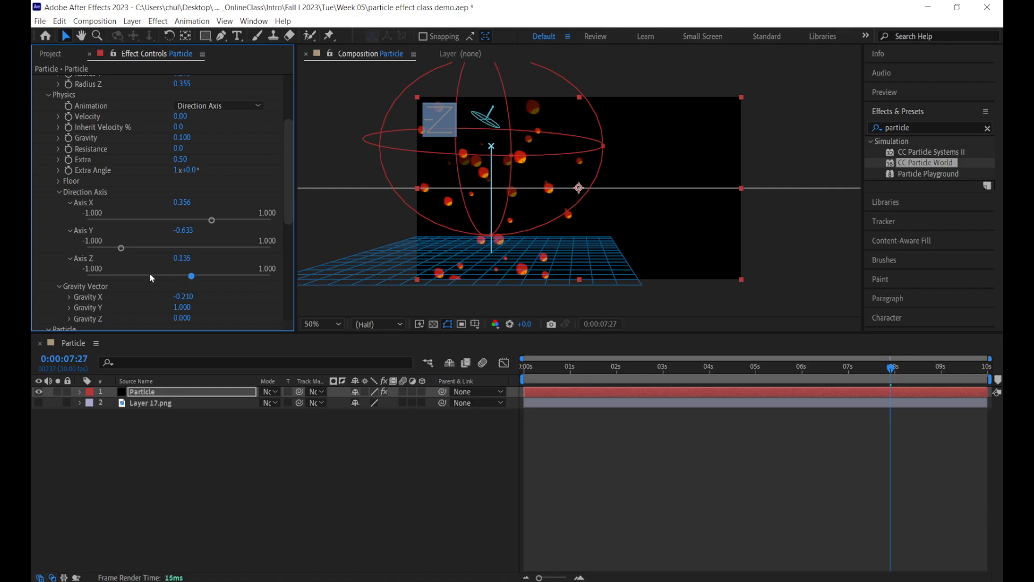
- Set the Gravity Vector to X 0.680 and Y 0.470, and preview the animation from the first frame
scroll(136, 279, "down", 2)
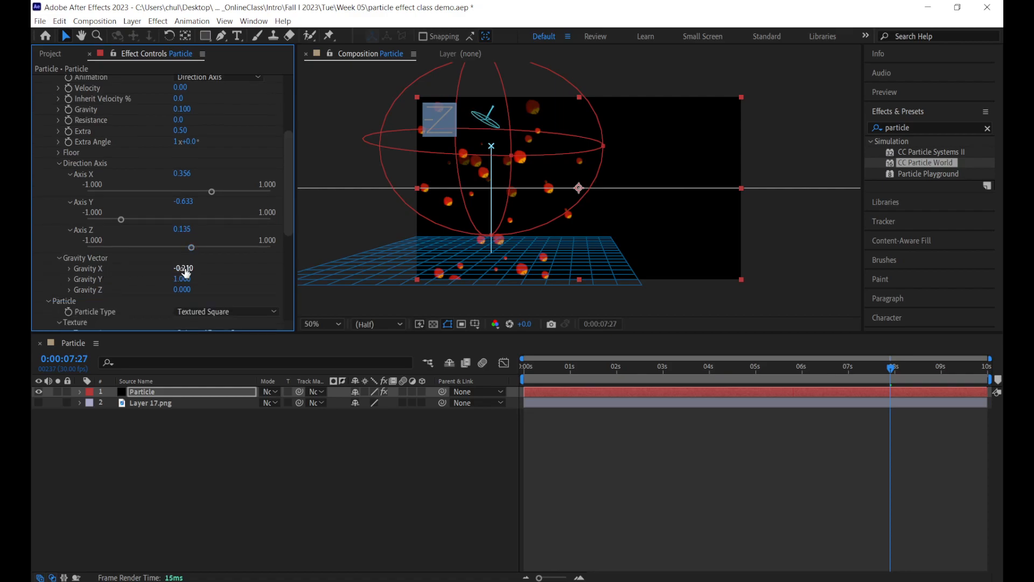
left_click_drag(185, 272, 251, 262)
left_click_drag(179, 278, 147, 279)
left_click(693, 410)
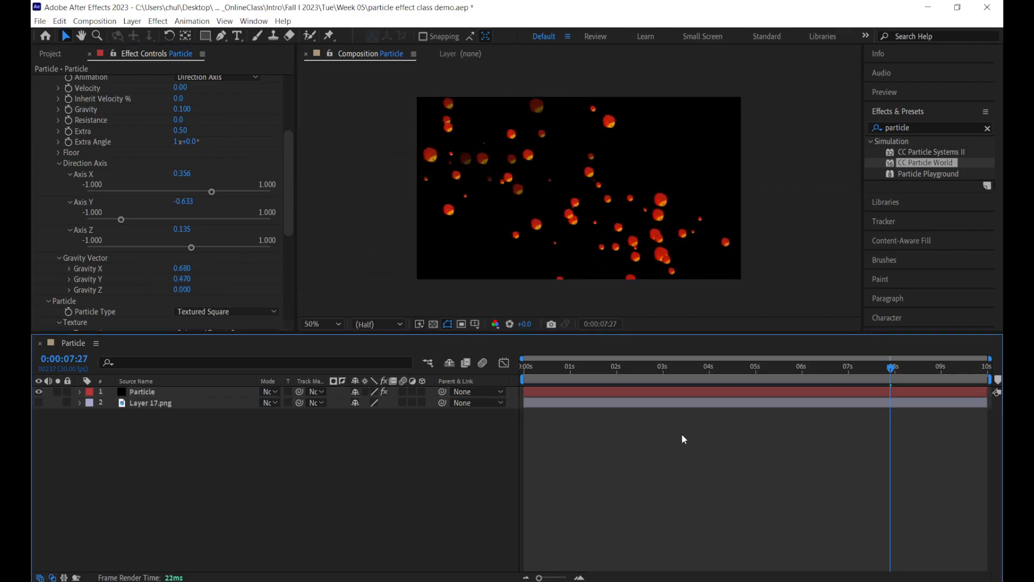
left_click_drag(594, 367, 474, 376)
key("space")
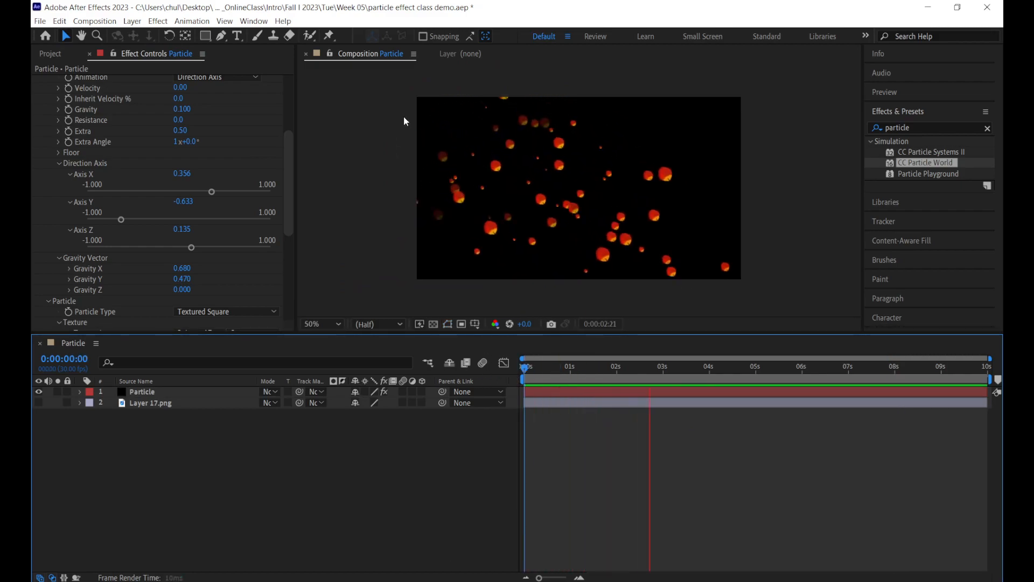
- In the Producer settings, set Radius X to 0.455, Radius Y to 0.465, Position X to -0.57 and Position Y to -0.43
key("space")
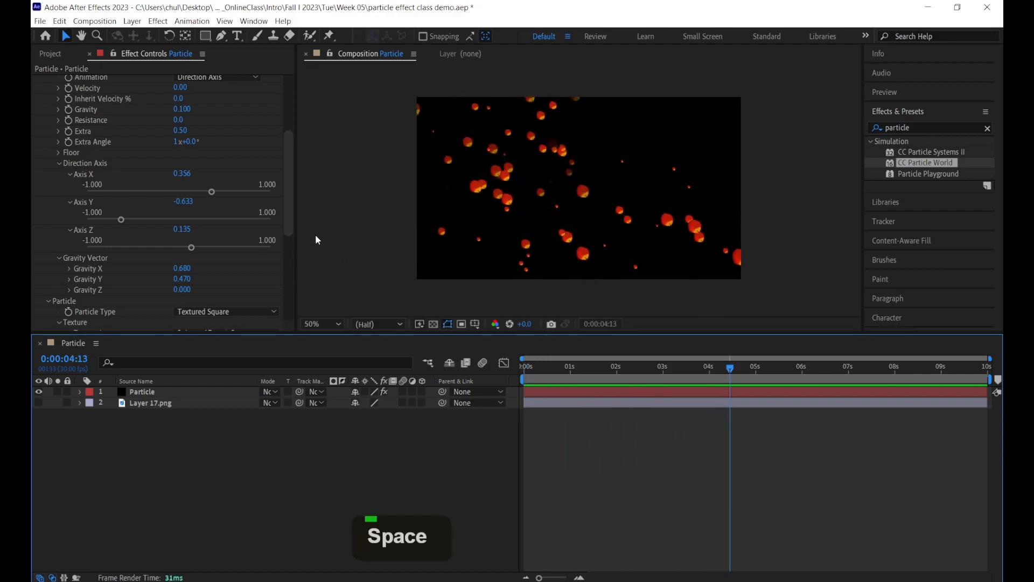
left_click(652, 392)
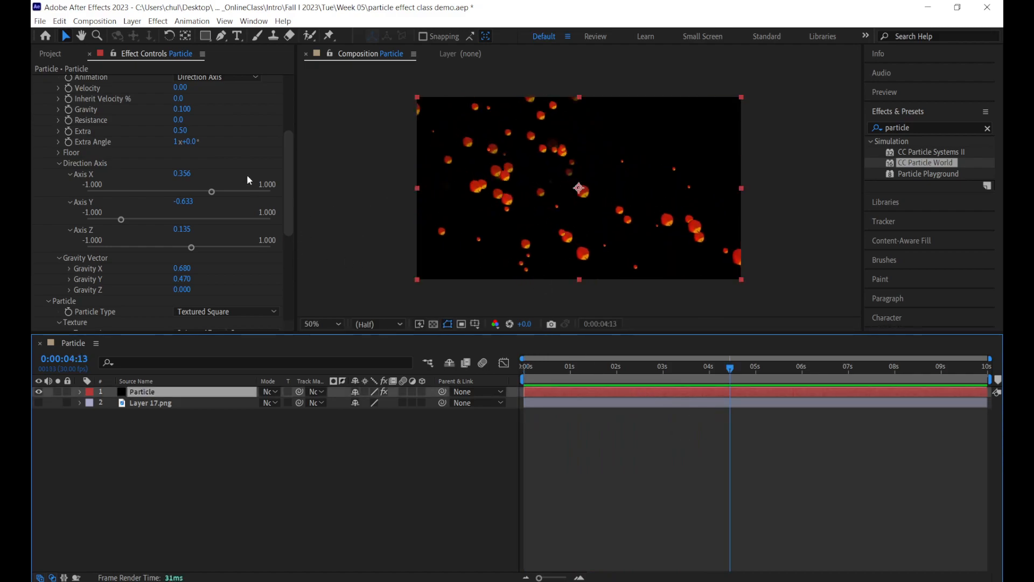
scroll(206, 188, "up", 5)
left_click(73, 121)
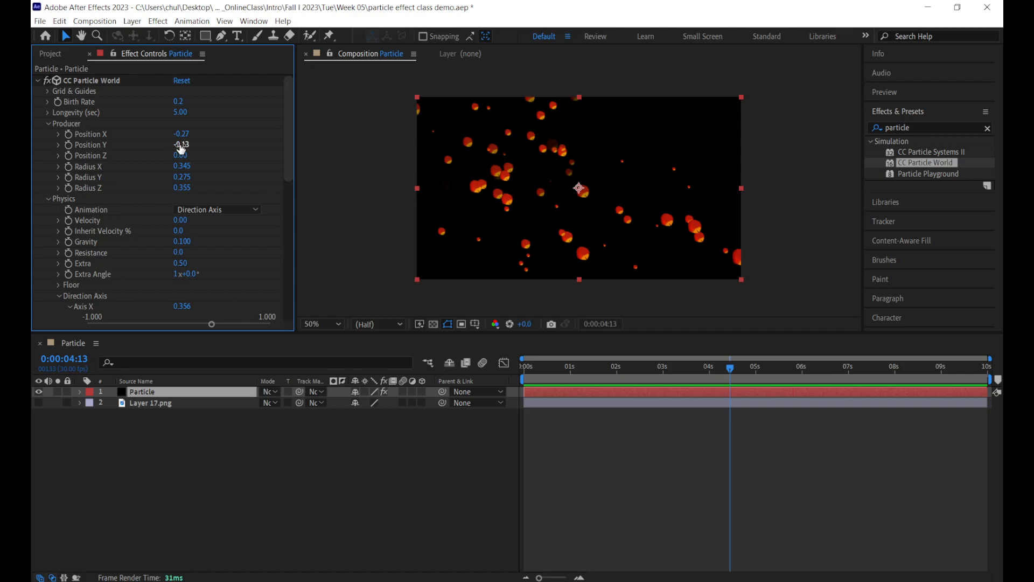
left_click_drag(182, 166, 200, 176)
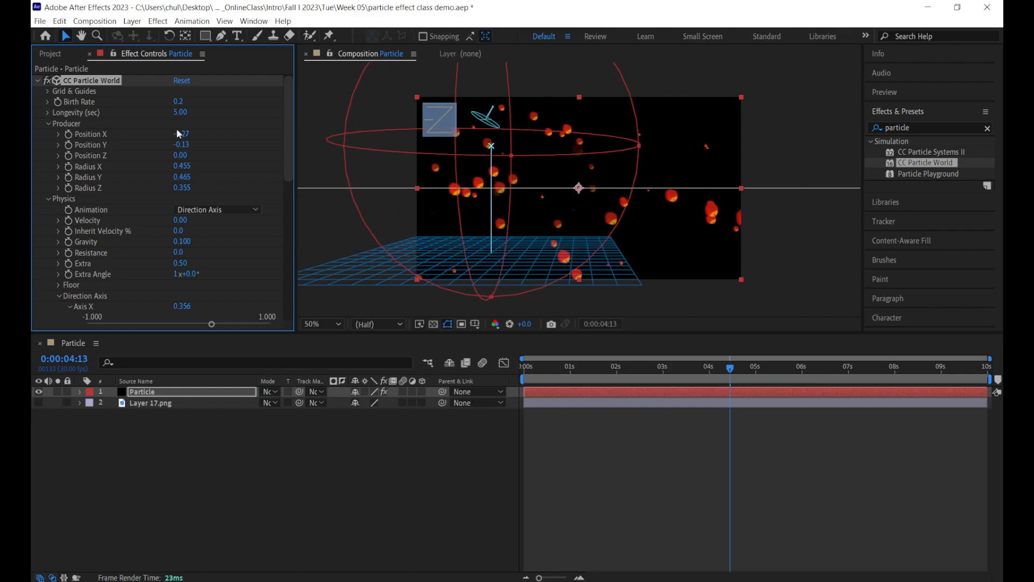
mouse_move(182, 133)
left_mouse_down()
mouse_move(188, 153)
mouse_move(170, 136)
mouse_move(175, 144)
left_mouse_up()
left_click(621, 412)
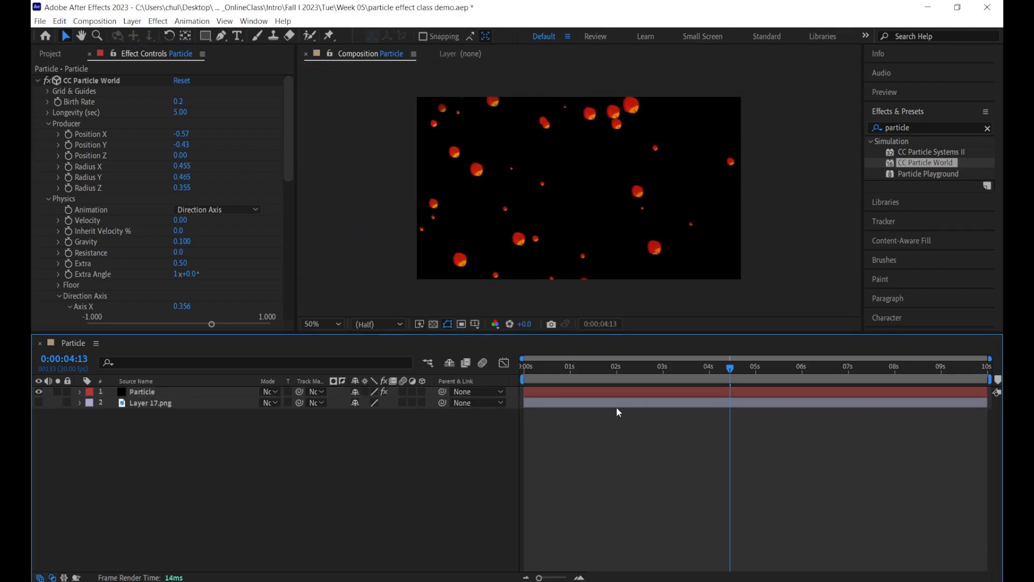
- Preview the repositioned particles from the first frame and return to the start of the timeline
left_click_drag(575, 375, 499, 370)
key("space")
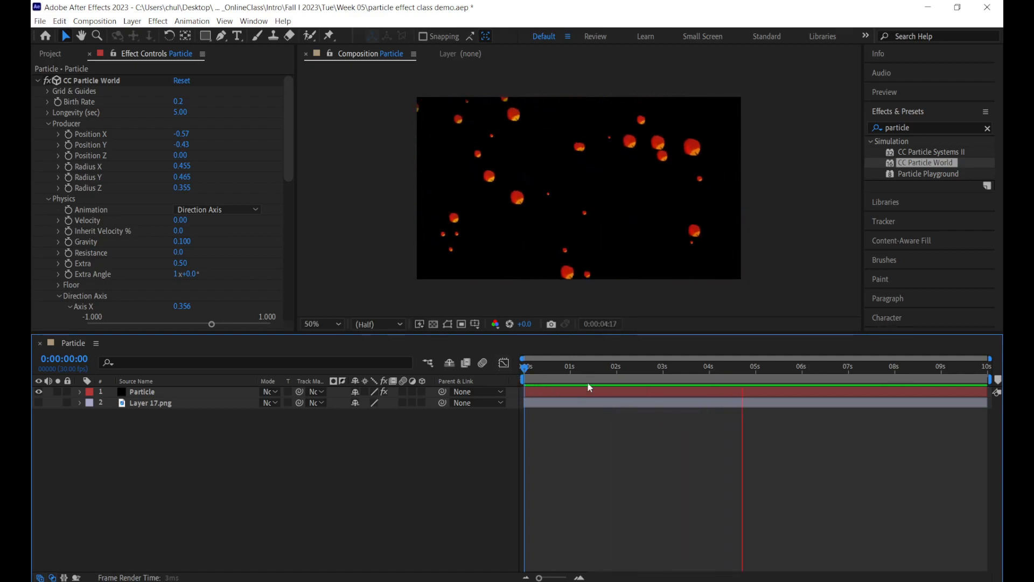
key("space")
left_click_drag(597, 376, 514, 371)
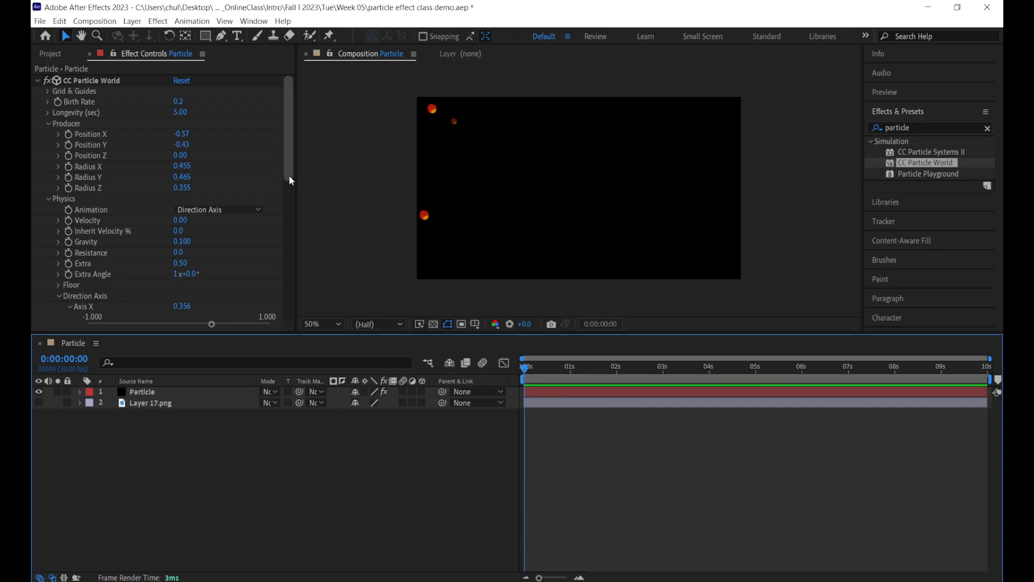
- Play part of the animation and try a Gravity Z value of 0.3 in the Gravity Vector
left_click_drag(288, 179, 288, 249)
left_click(69, 220)
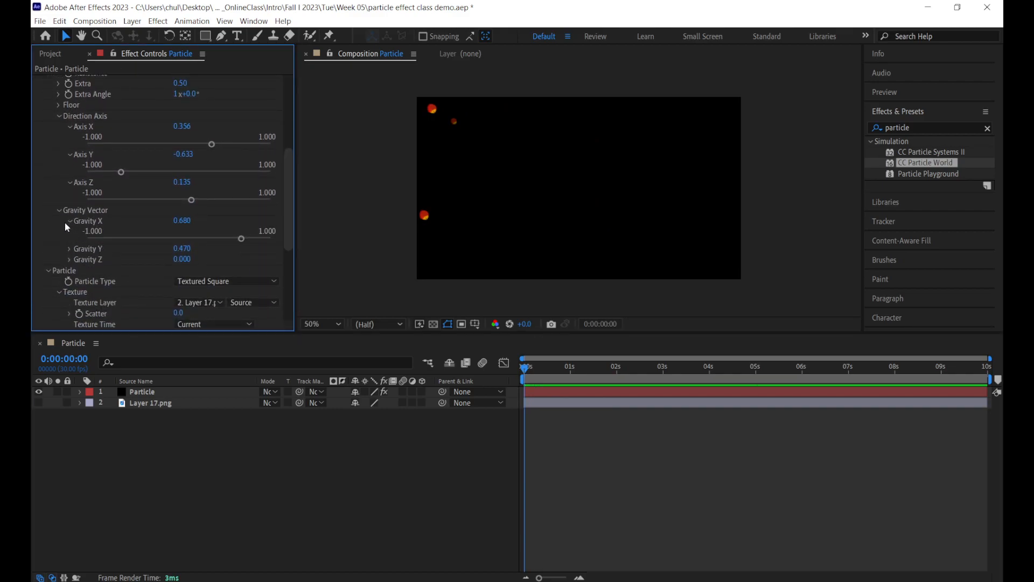
left_click(70, 222)
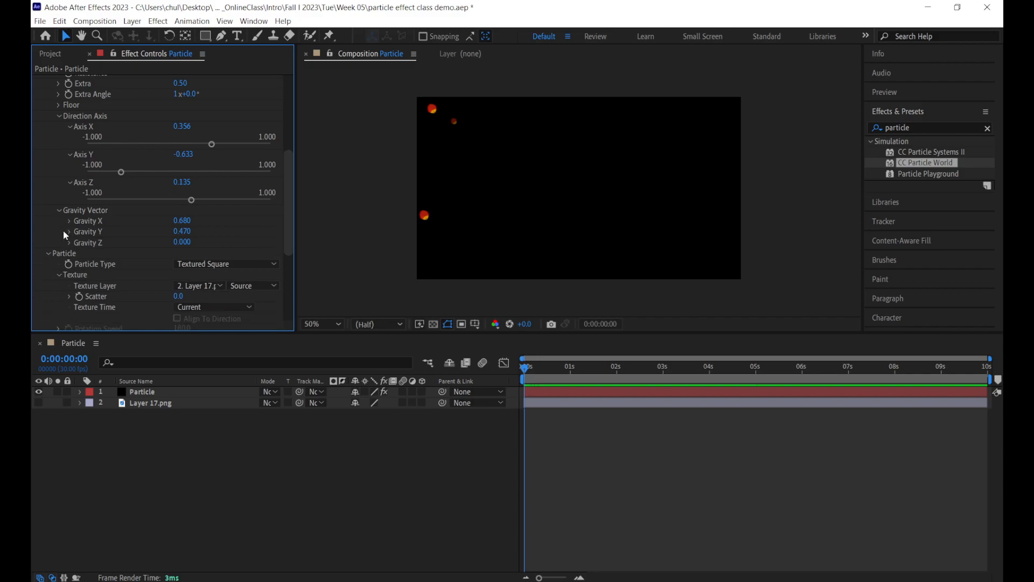
left_click(547, 370)
key("space")
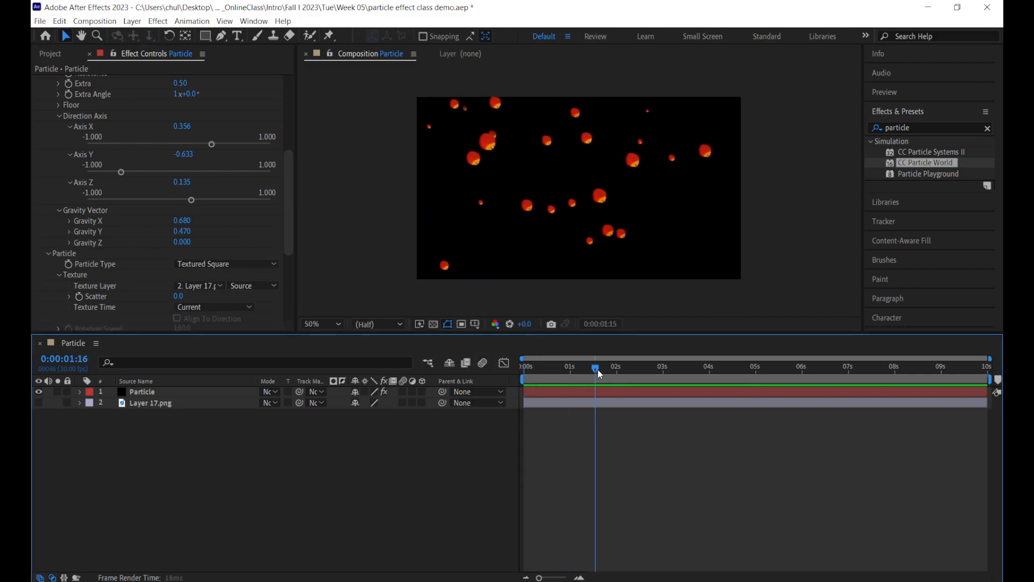
left_click(183, 242)
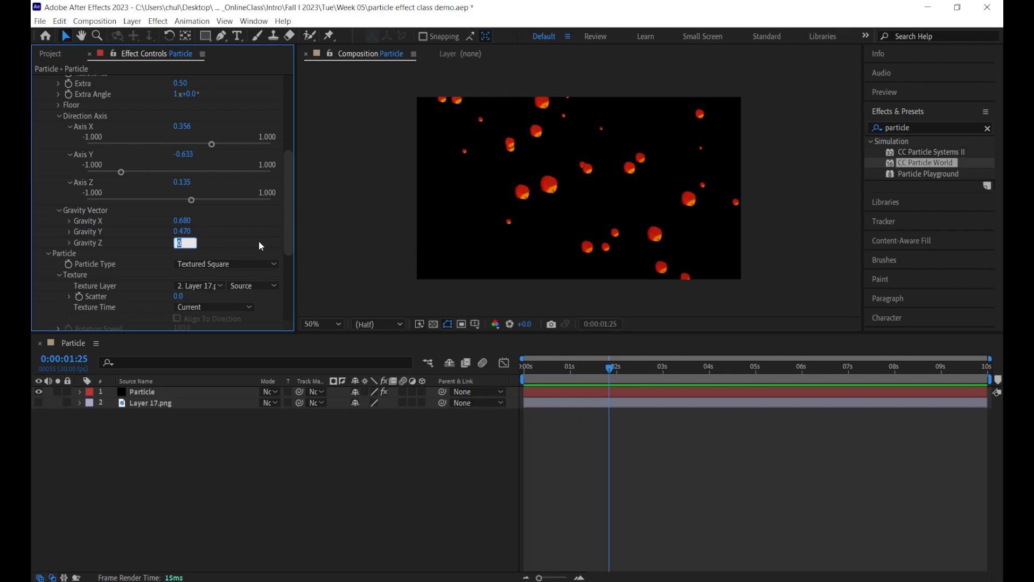
type(".3")
key("Return")
- Set Gravity Z in the Gravity Vector to -0.3 and preview the particle motion from near the start
left_click(182, 242)
type("-0.3")
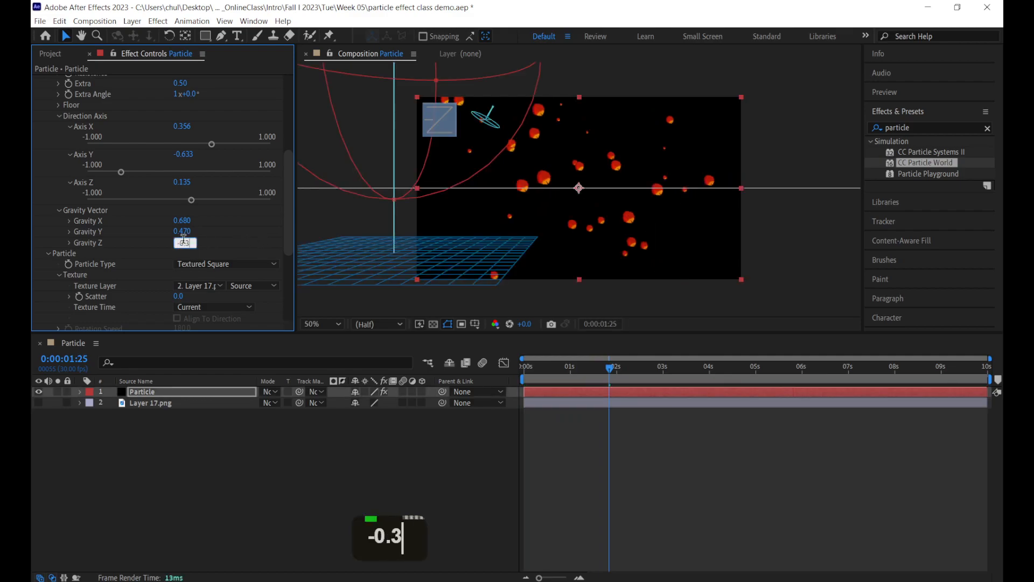
key("Return")
left_click_drag(603, 372, 534, 372)
key("space")
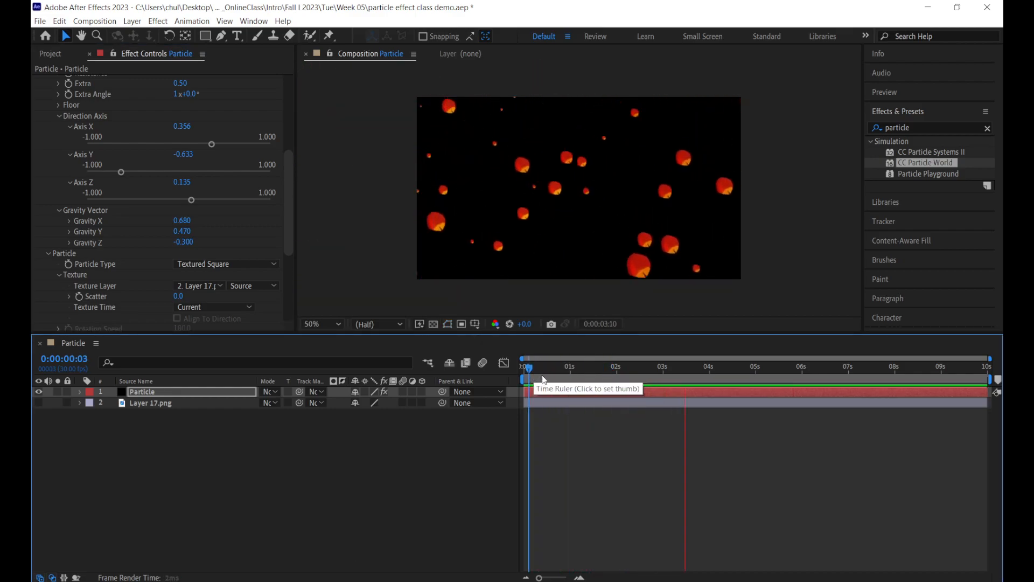
key("space")
- Expand the Extras group of CC Particle World and reveal its Effect Camera settings
scroll(131, 251, "down", 5)
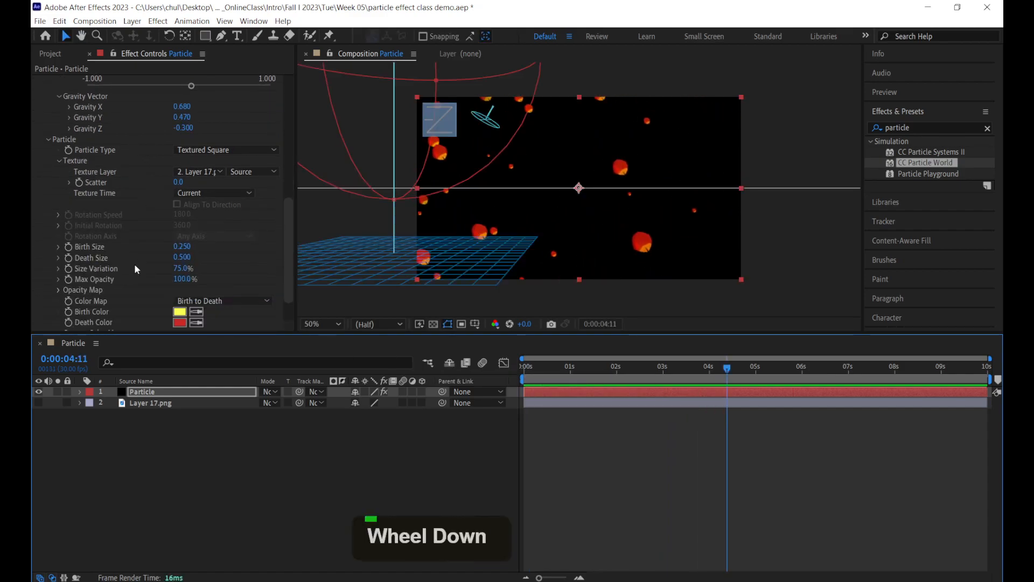
left_click(48, 324)
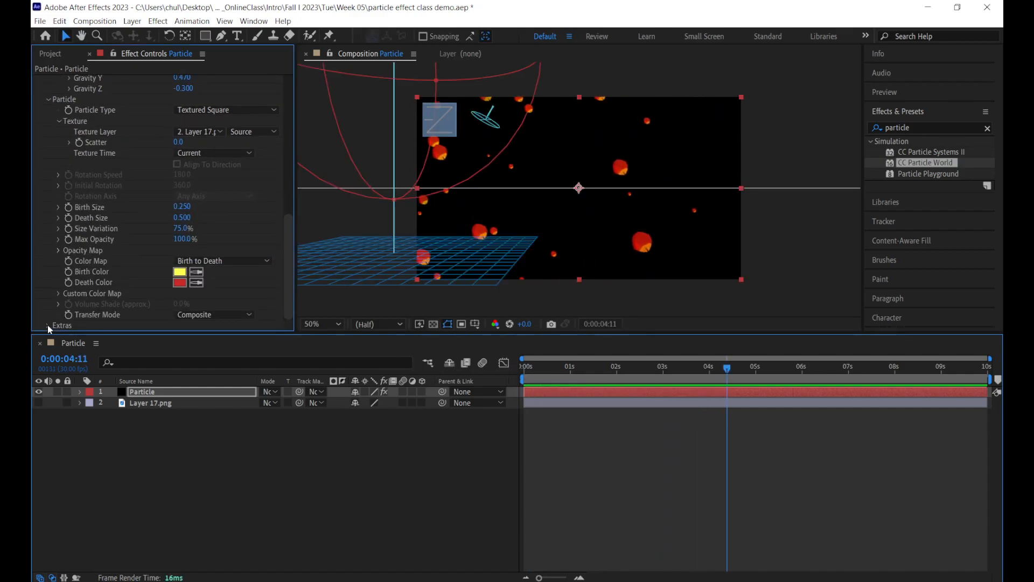
scroll(125, 272, "down", 3)
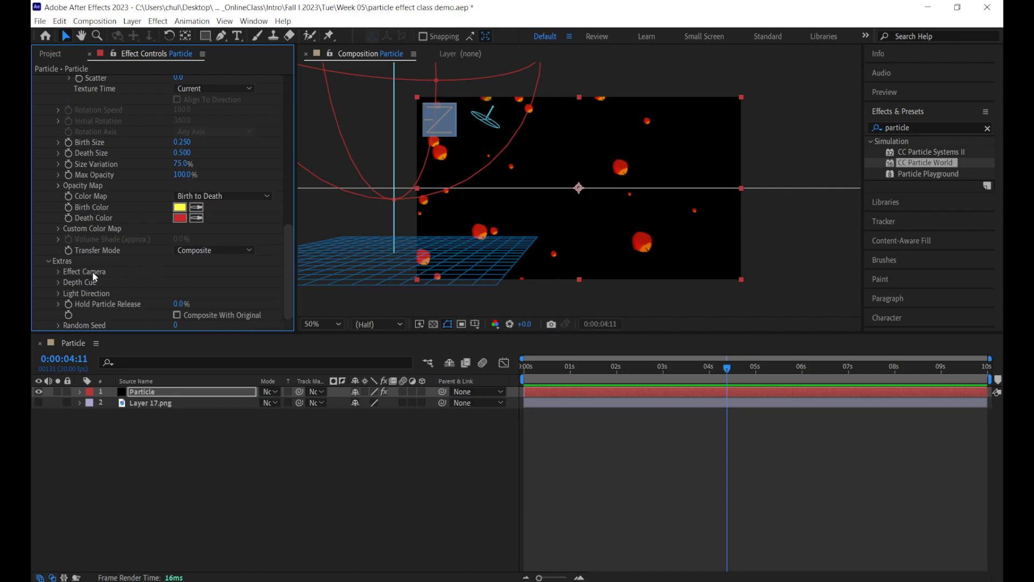
left_click(59, 271)
scroll(138, 267, "down", 2)
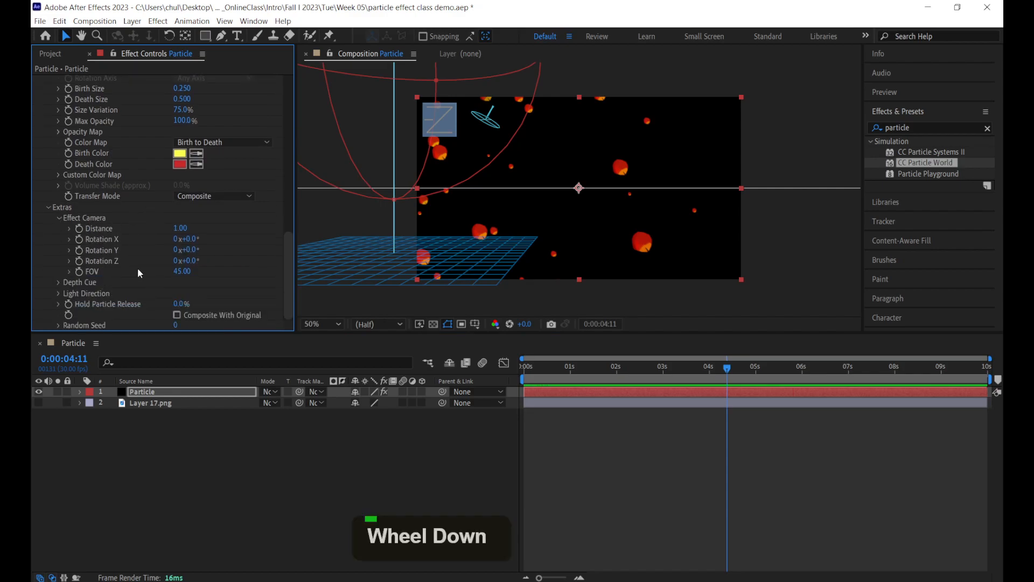
- At 0:00:02:24, try rotating the Effect Camera, including Rotation Z at 161°, and undo each rotation change
left_click_drag(571, 367, 655, 377)
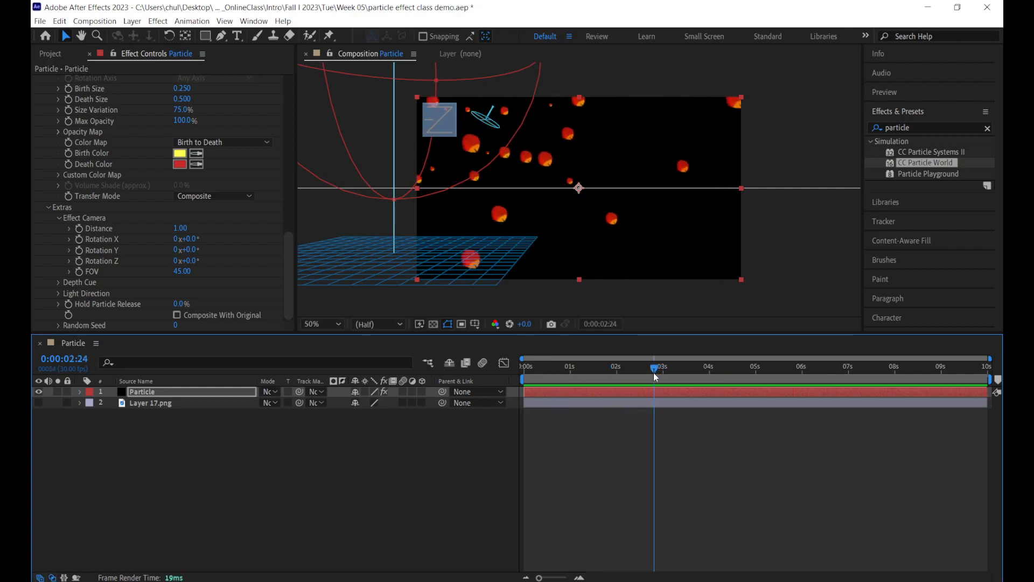
left_click_drag(193, 239, 294, 251)
key("ctrl+z")
key("ctrl+z")
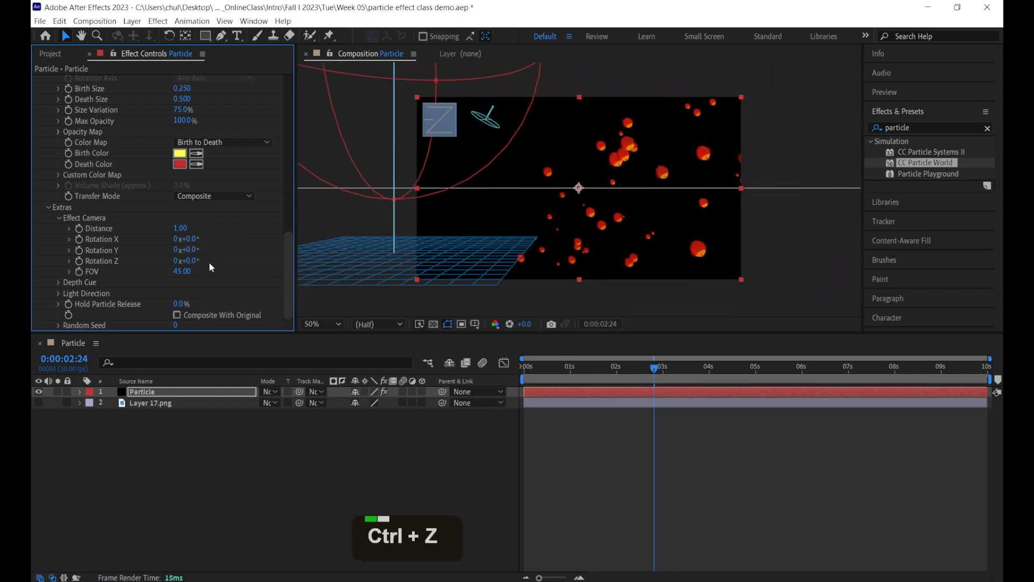
left_click_drag(196, 260, 288, 254)
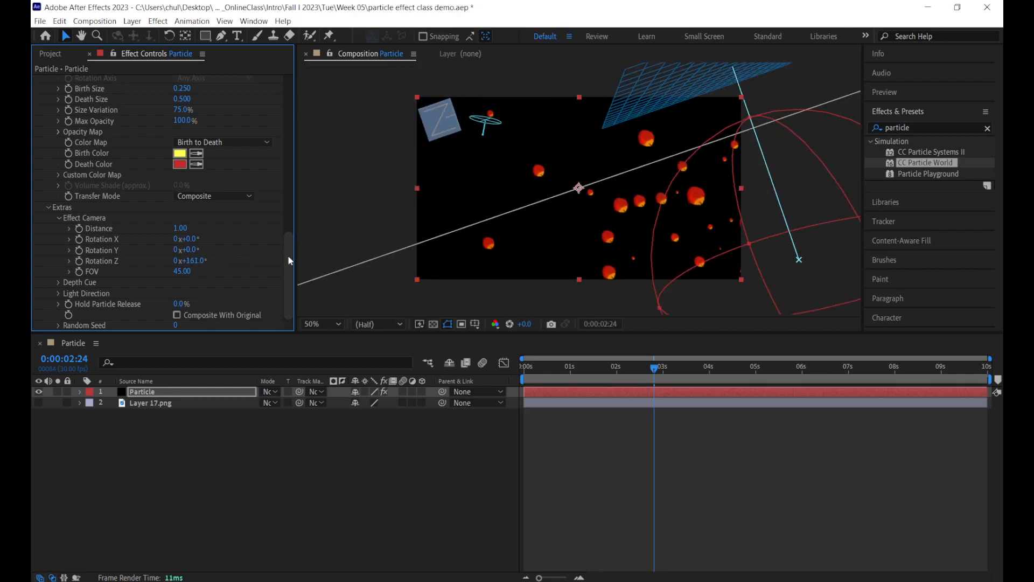
key("ctrl+z")
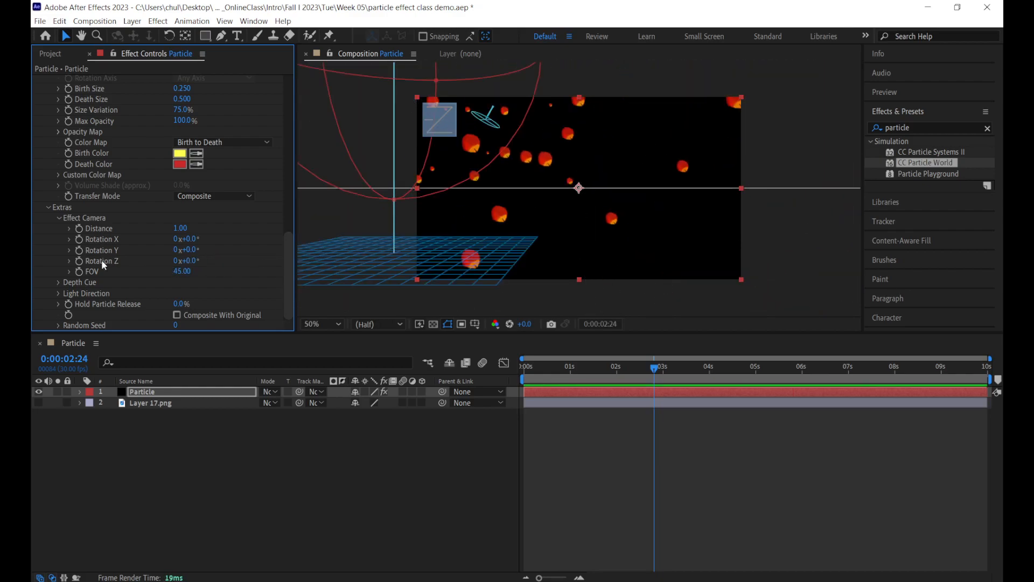
- Try reducing the Effect Camera Distance to 0.40 and undo the camera changes
left_click_drag(201, 260, 176, 242)
key("ctrl+z")
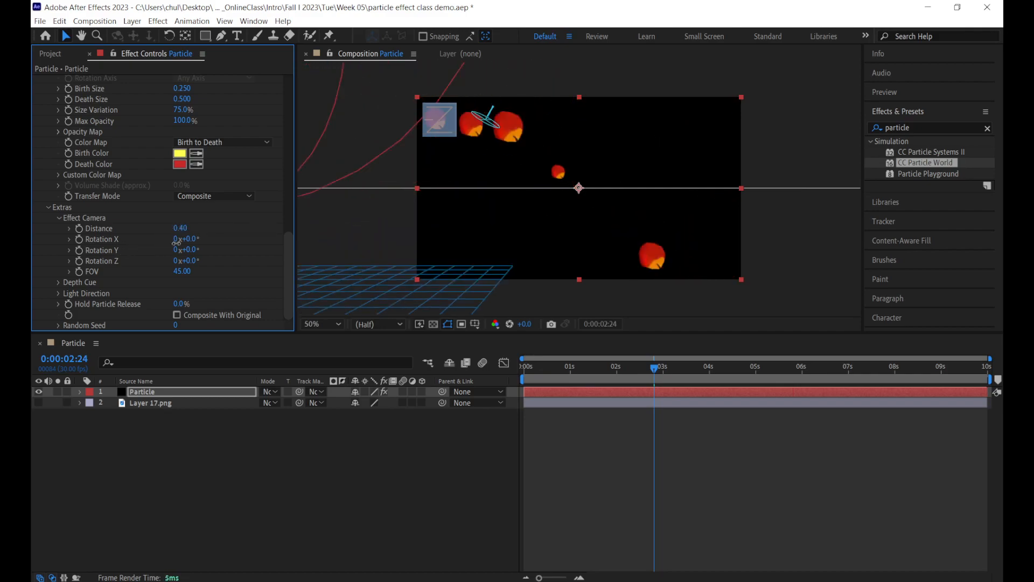
key("ctrl+z")
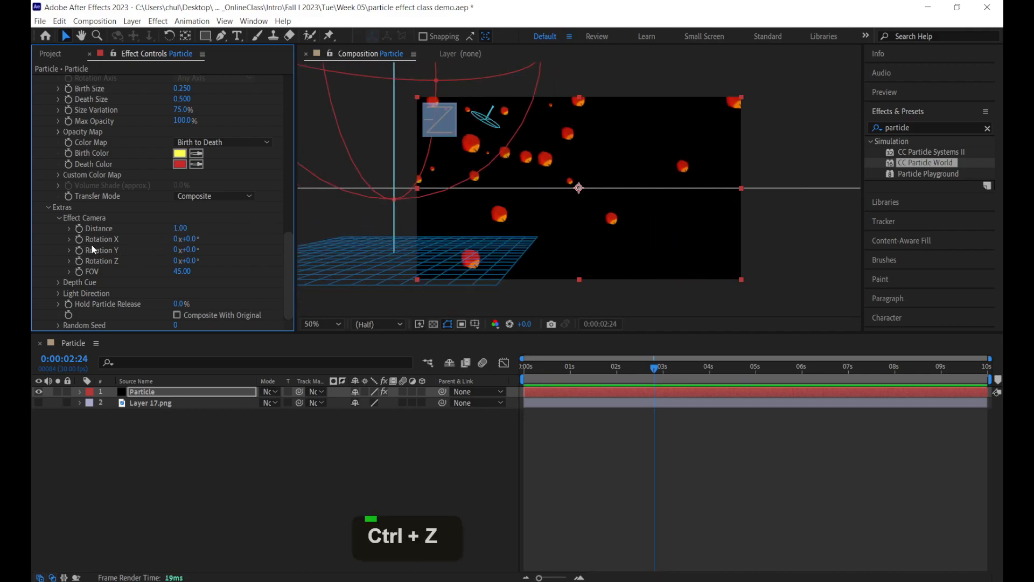
- Keyframe Effect Camera Rotation X and Rotation Y from 0° at the first frame to -4° and 25° at 0:00:06:00
left_click(552, 367)
left_click(525, 371)
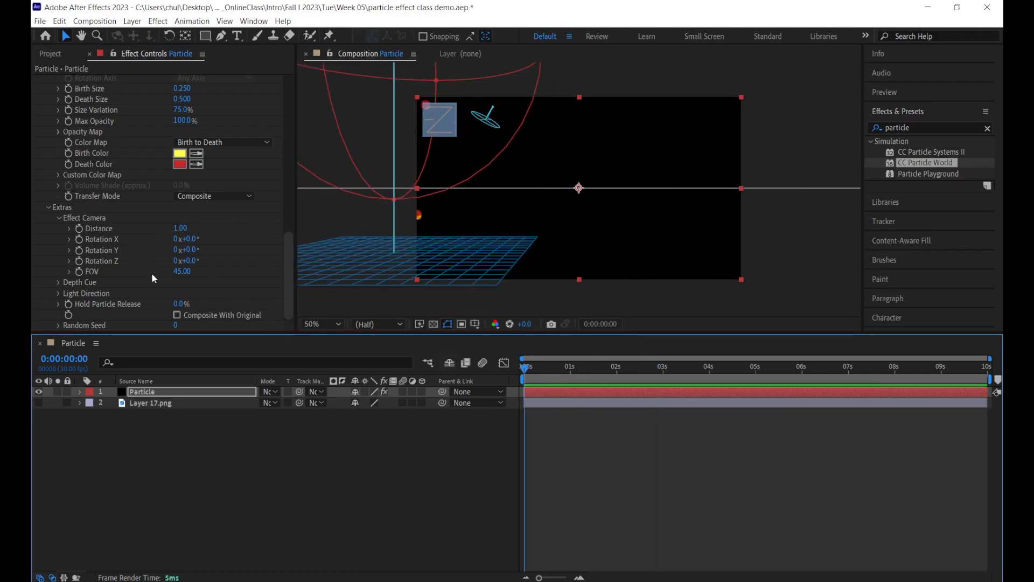
left_click(79, 243)
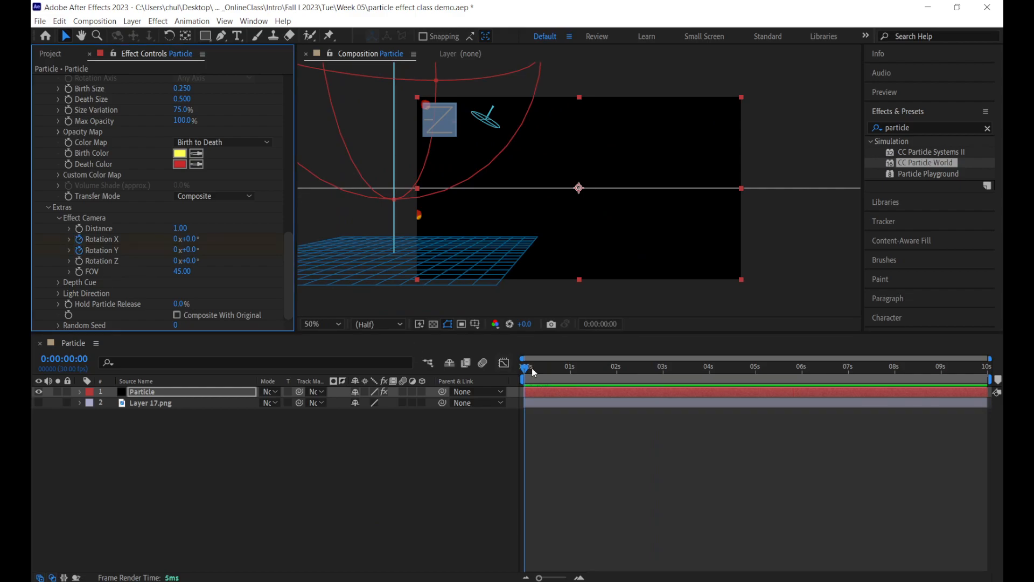
left_click_drag(530, 370, 804, 371)
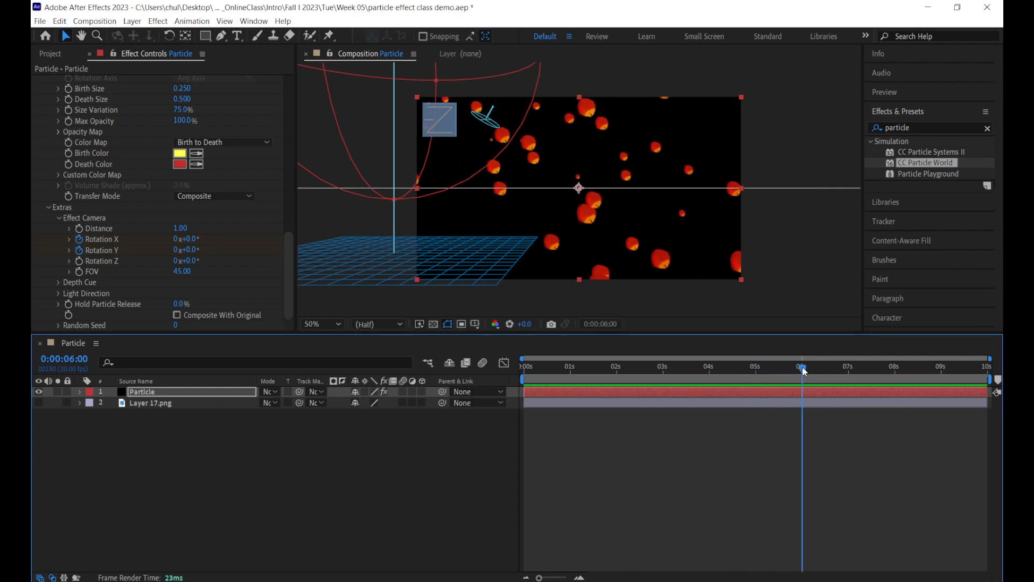
left_click_drag(188, 239, 208, 250)
left_click(753, 409)
- Preview the camera rotation from the first frame and scrub through the timeline to 0:00:03:28
left_click_drag(654, 375, 520, 374)
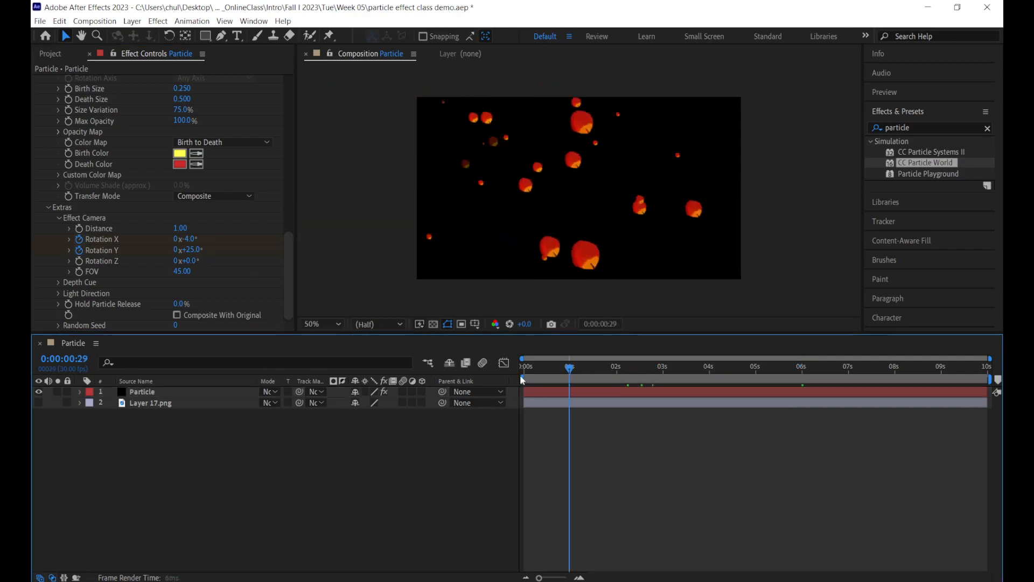
key("space")
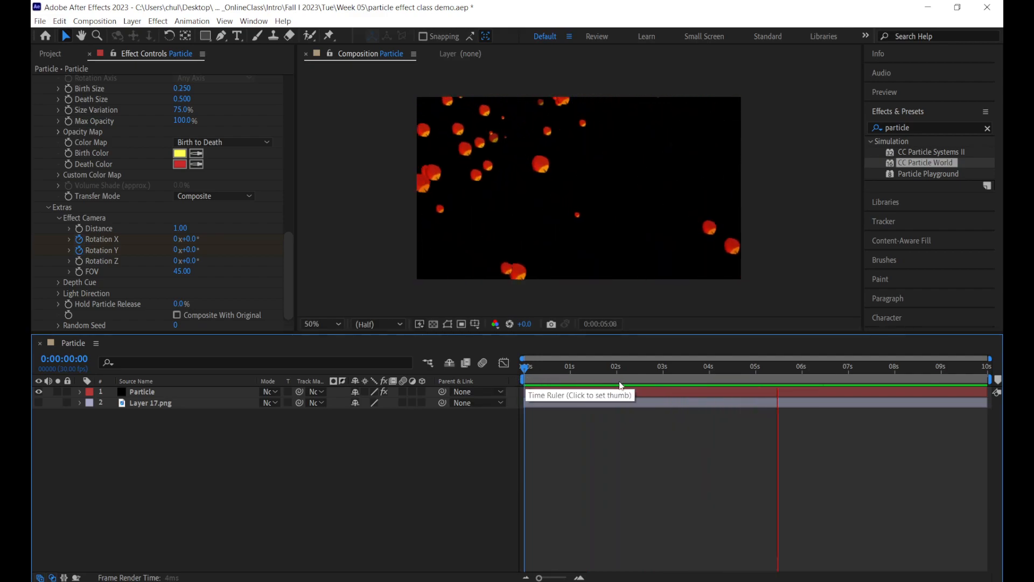
key("space")
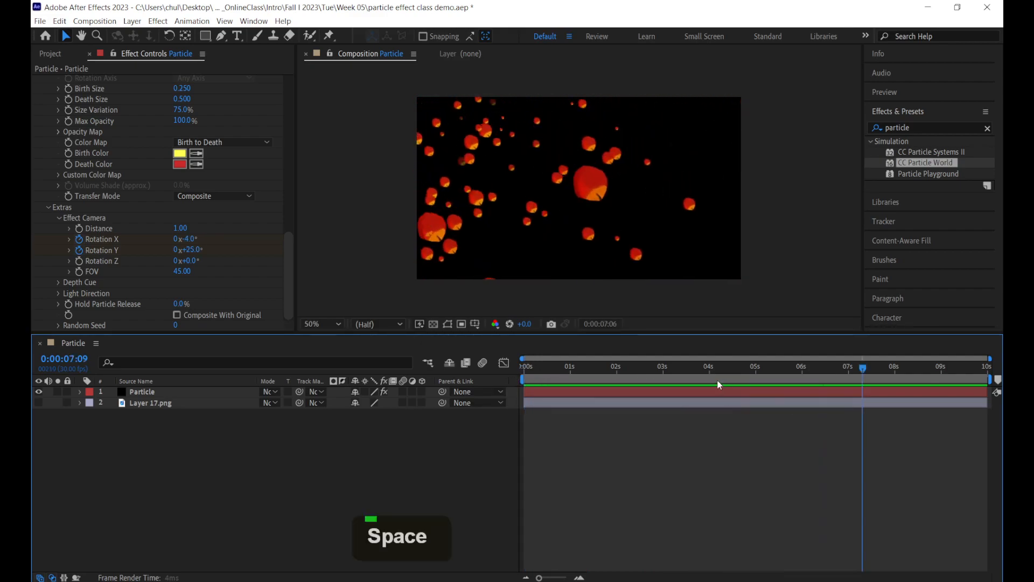
left_click_drag(522, 383, 706, 379)
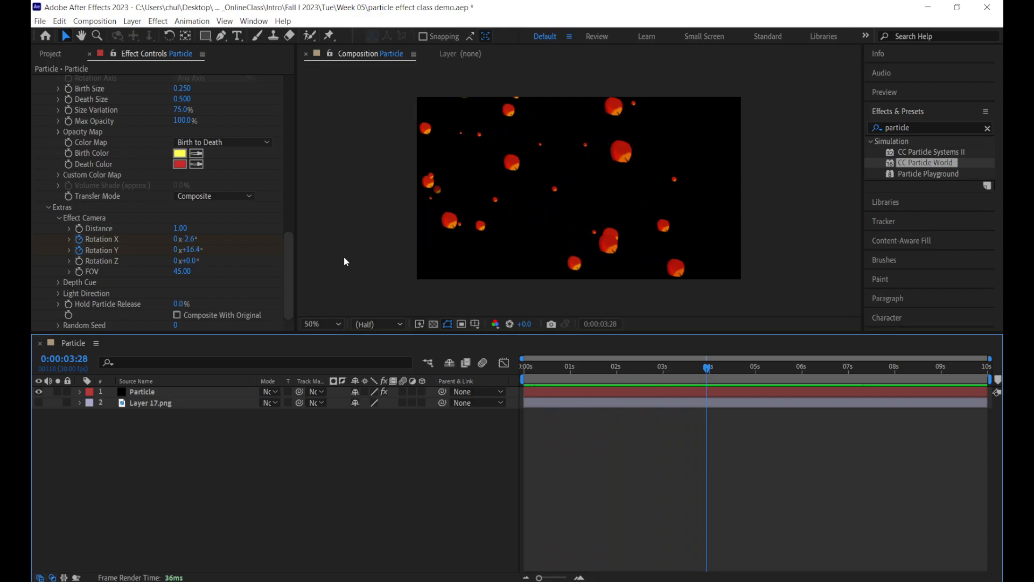
- Show Layer 17.png briefly to view the particles' source image, and hide it again
left_click(164, 404)
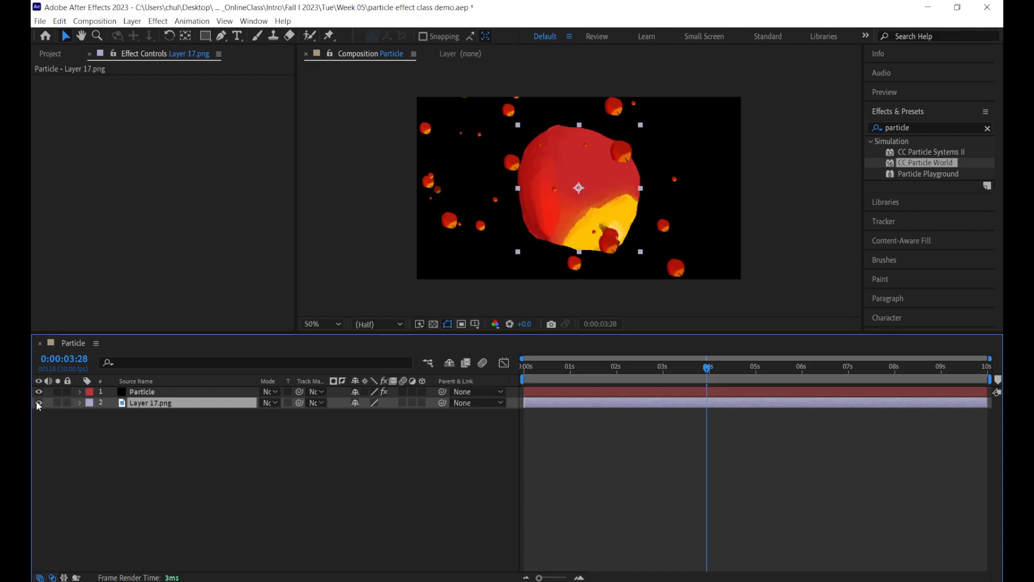
double_click(38, 402)
- Re-enter 0.2 as the Particle layer's Birth Rate and review the particles at 0:00:03:24 and the Effect Camera settings
left_click(162, 392)
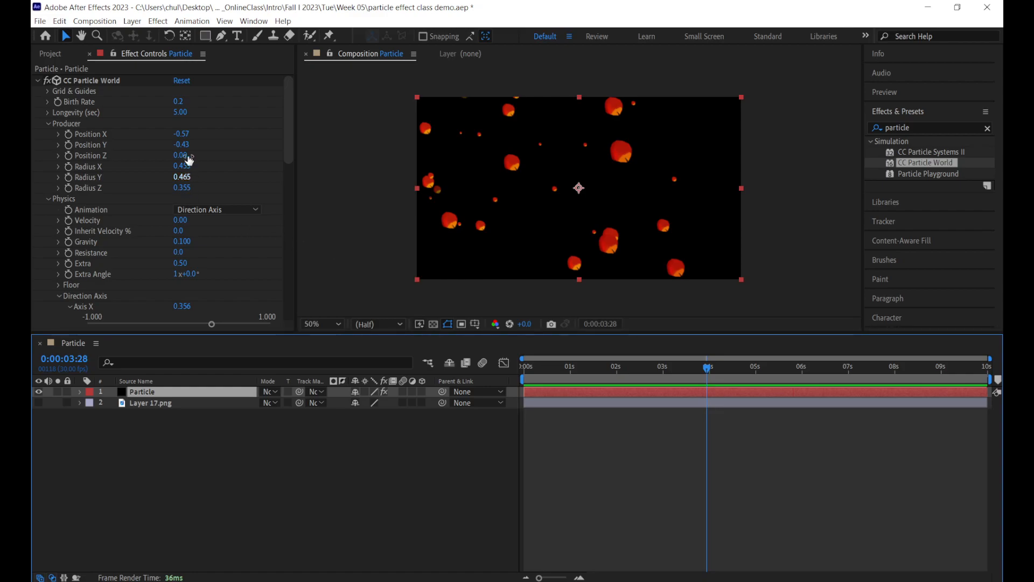
left_click(180, 101)
type("0.2")
key("Return")
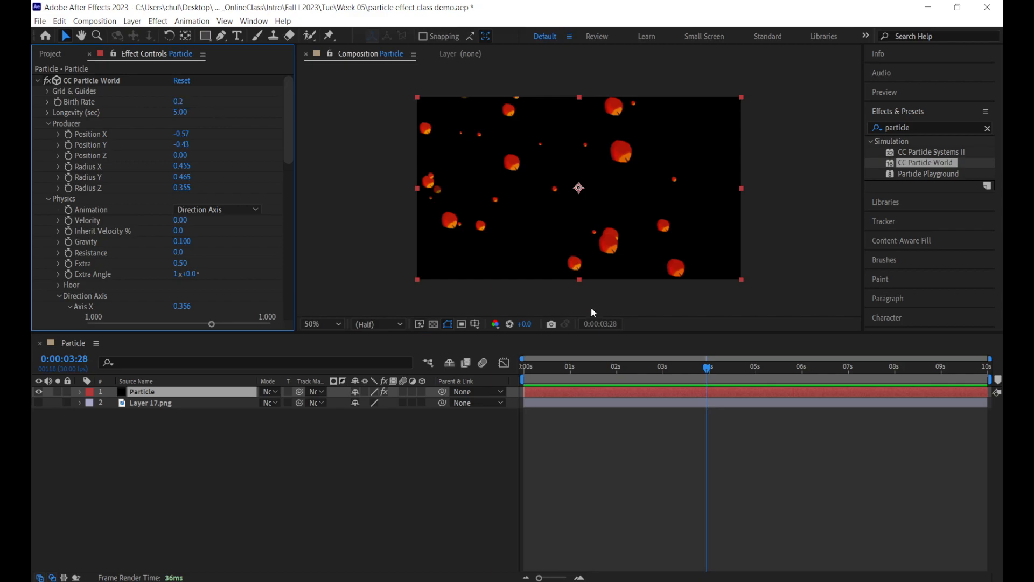
left_click_drag(624, 383, 704, 389)
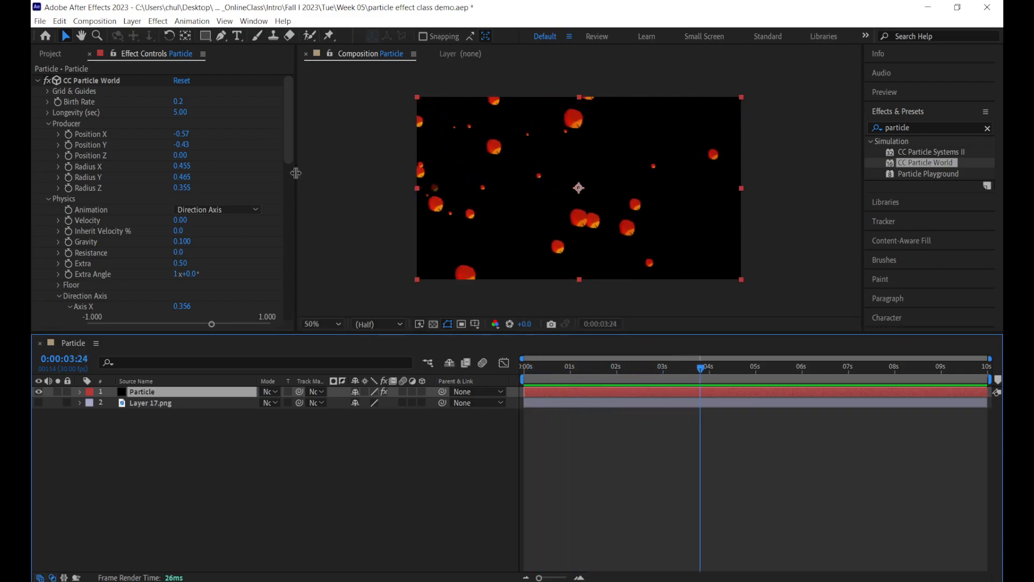
left_click_drag(292, 150, 285, 319)
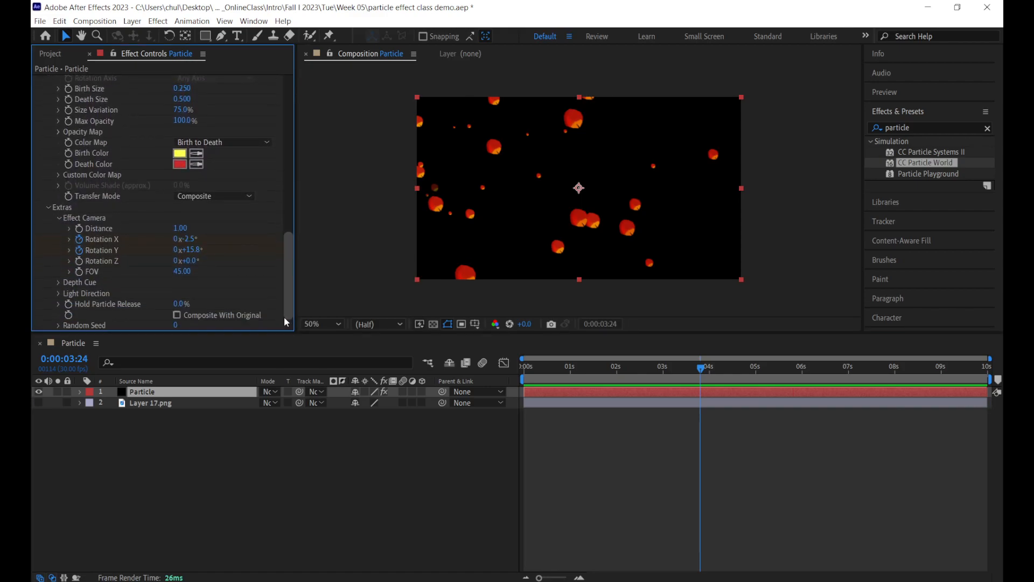
- Expand the Depth Cue and Light Direction settings of CC Particle World and review their options
left_click(58, 281)
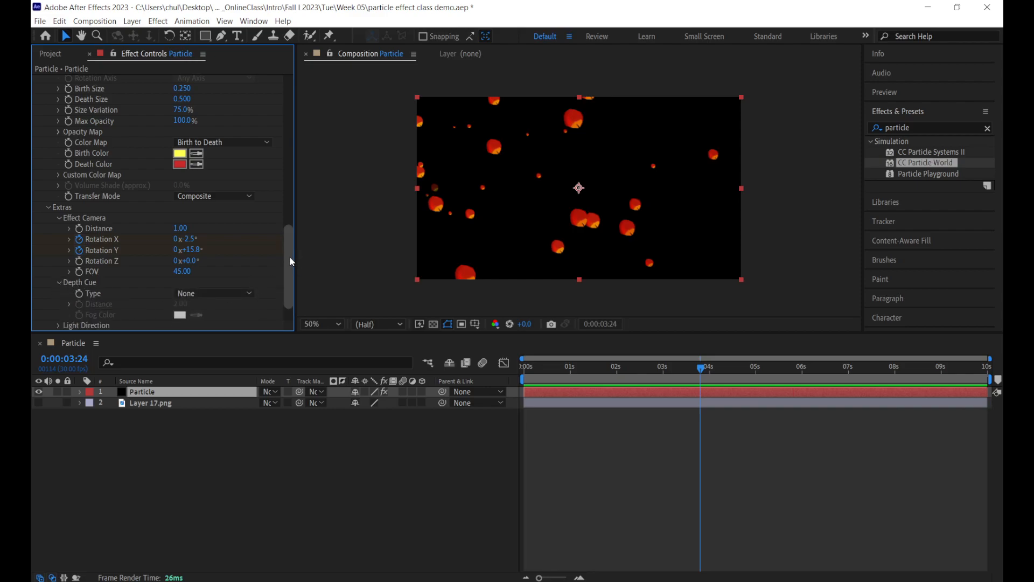
left_click_drag(290, 257, 286, 287)
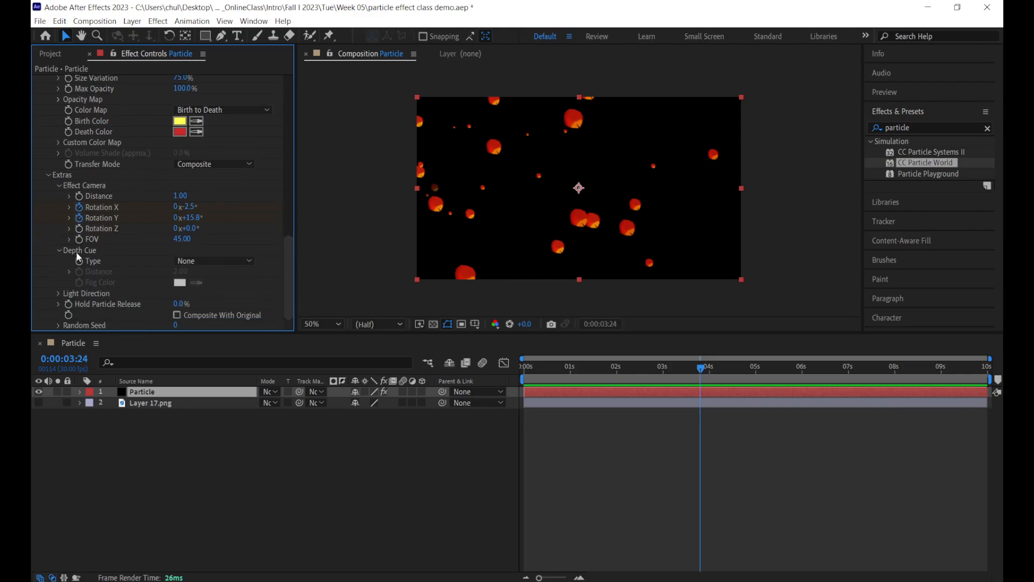
left_click(58, 294)
scroll(286, 263, "down", 2)
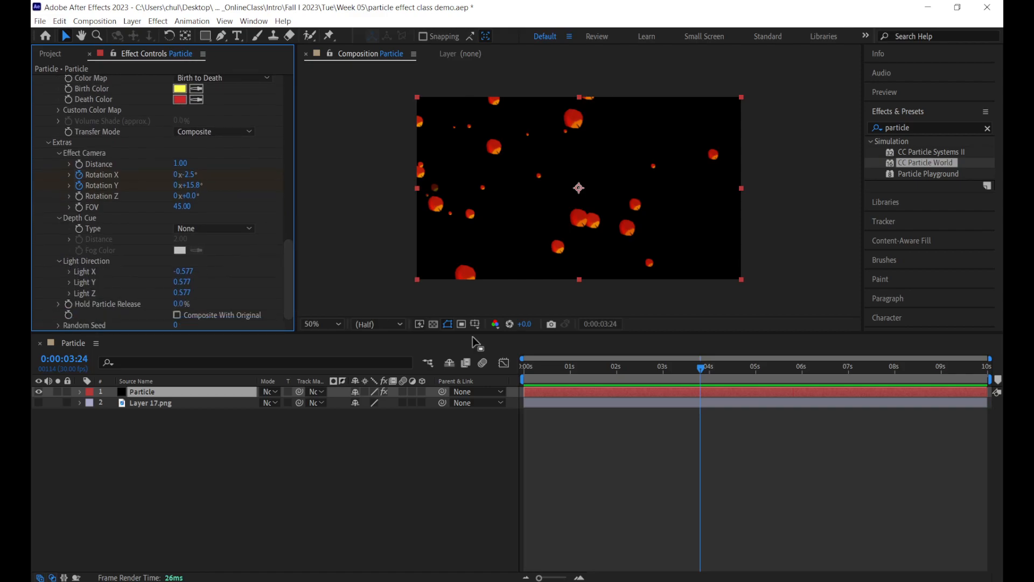
- Try a Light X of -1.000 and a different Light Y at 0:00:02:07, undoing each change
left_click(629, 368)
left_click_drag(190, 272, 272, 266)
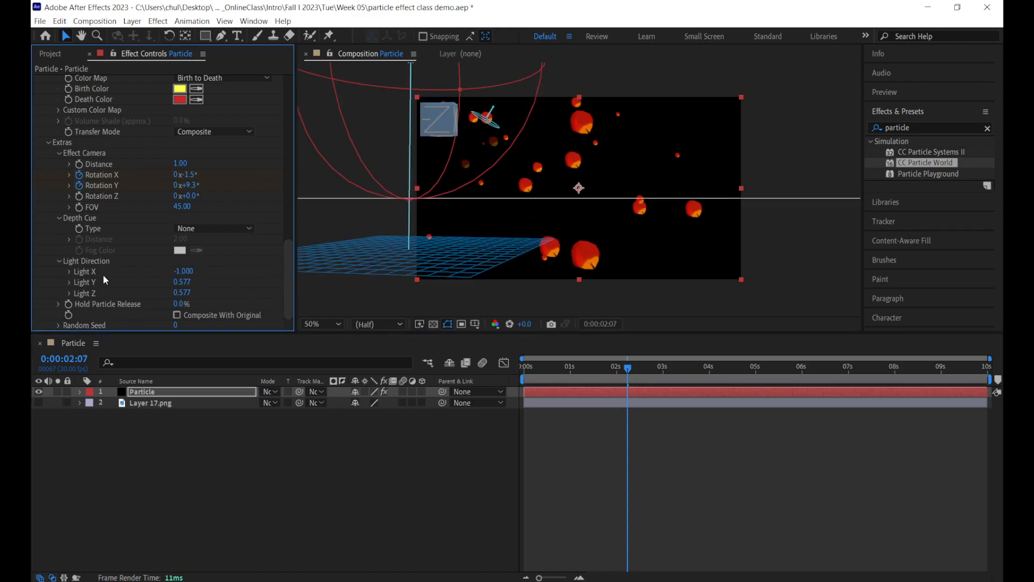
key("ctrl+z")
left_click_drag(189, 287, 146, 285)
key("ctrl+z")
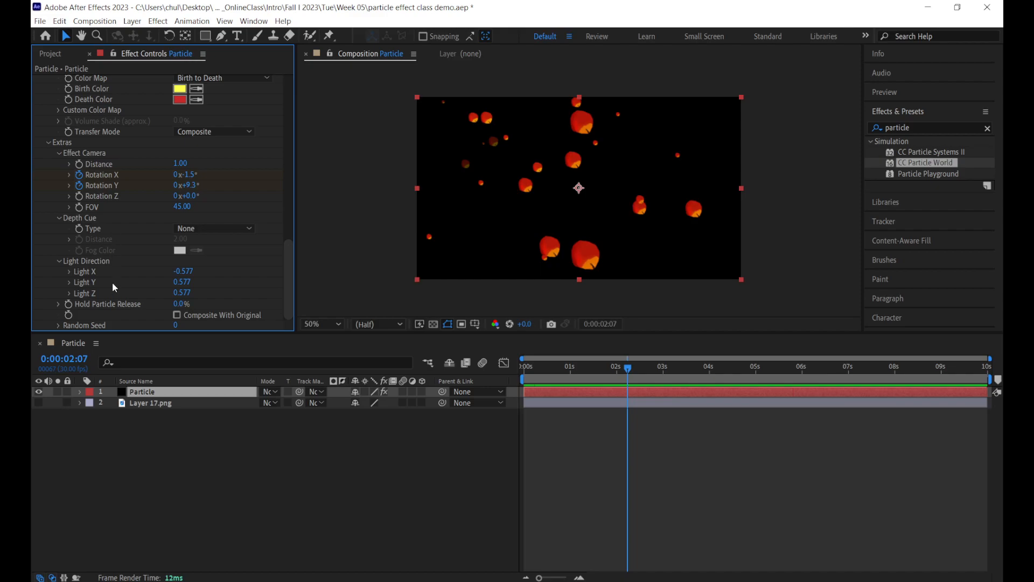
- Apply the Camera Lens Blur effect to the Particle layer, and try a Blur Radius of about 102 before undoing it
left_click(942, 128)
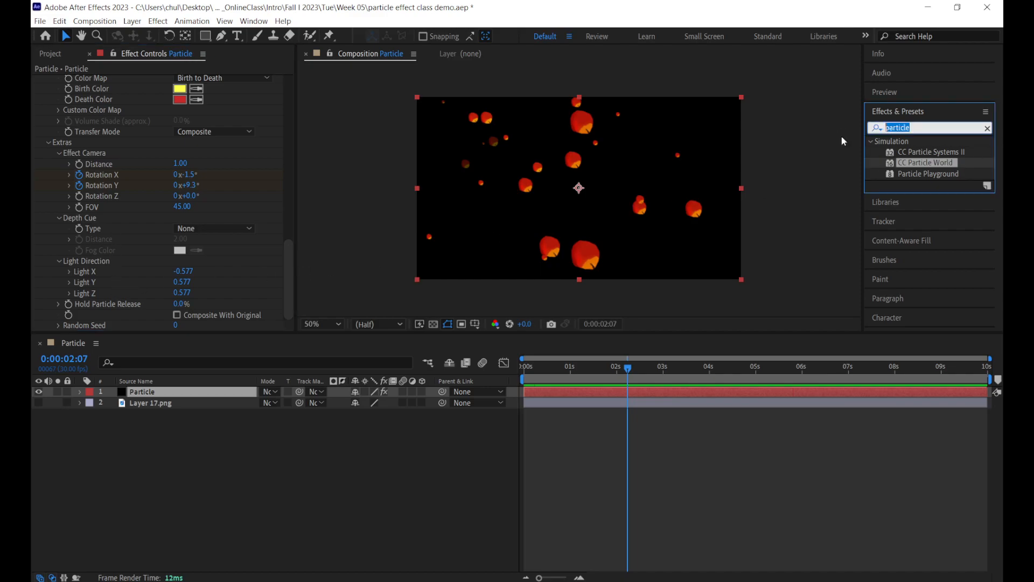
type("camera len")
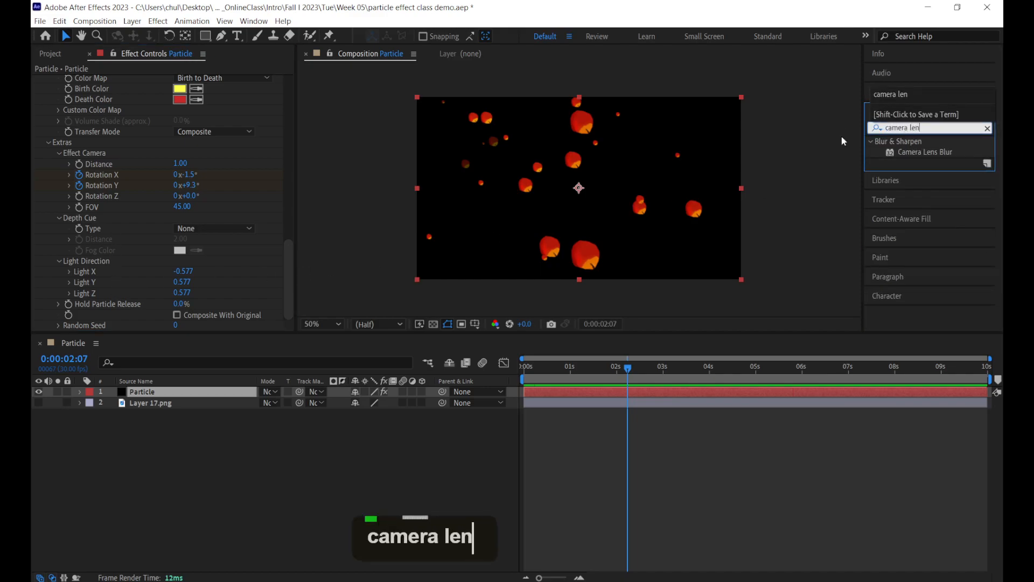
type("s blur")
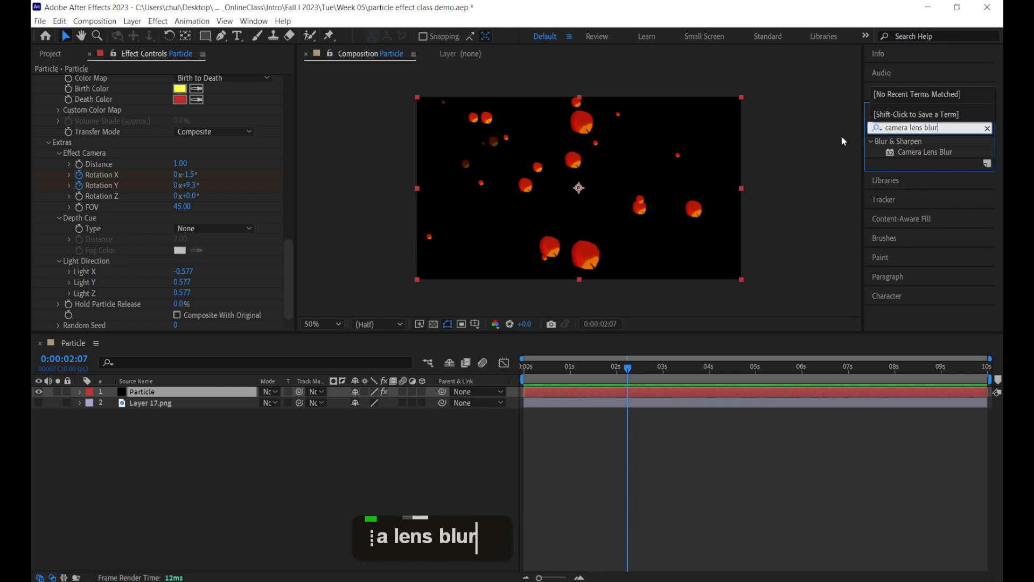
double_click(910, 152)
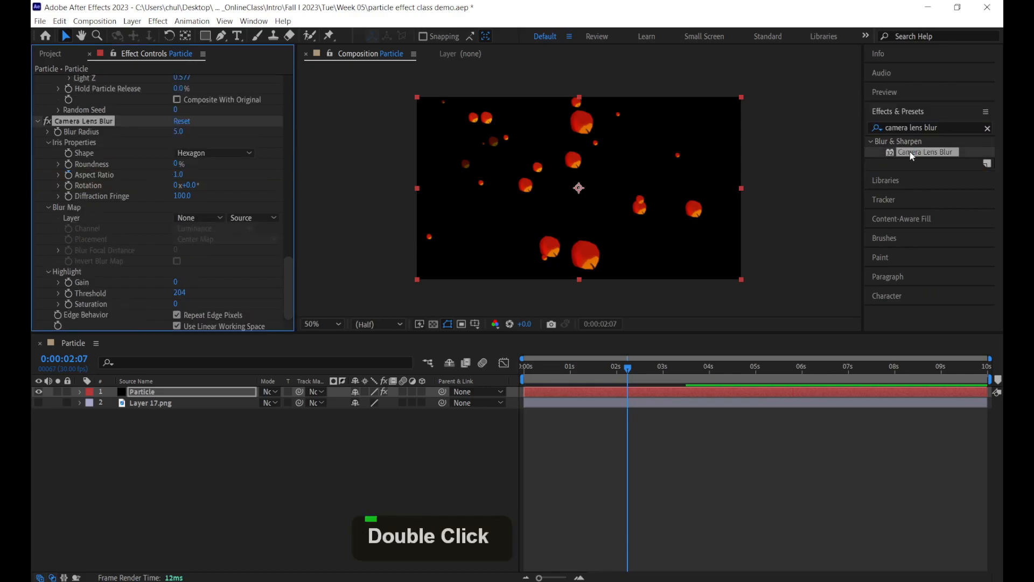
left_click_drag(180, 136, 227, 129)
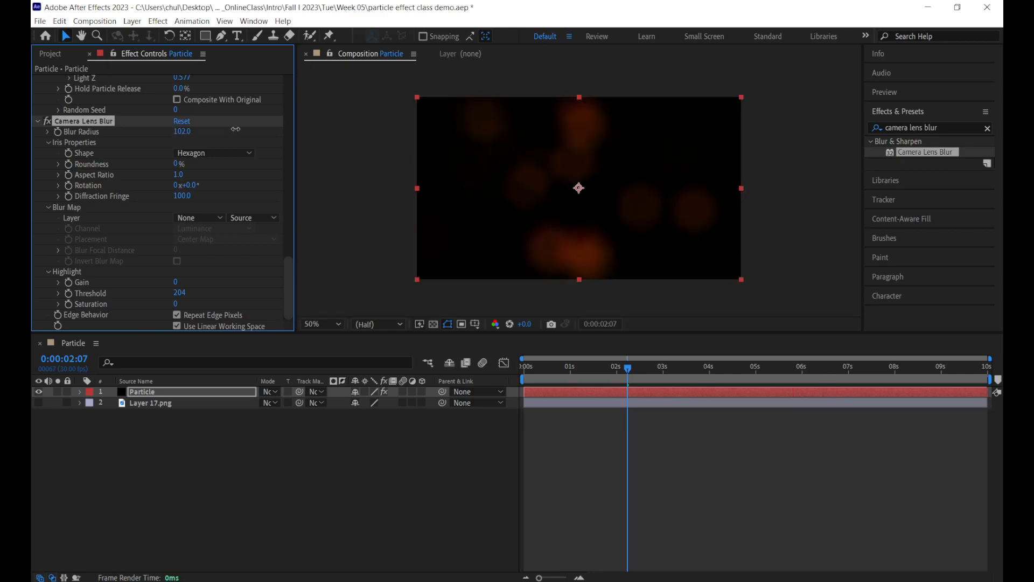
key("ctrl+z")
- Keyframe the Camera Lens Blur's Blur Radius from 60 at the first frame to 0 at 0:00:04:01
left_click_drag(594, 381, 508, 370)
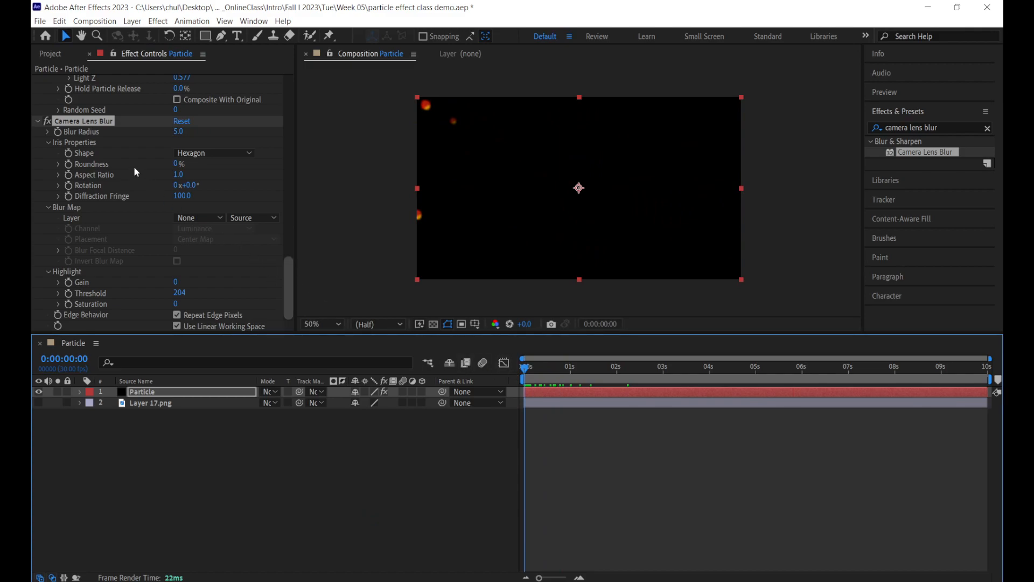
left_click(61, 133)
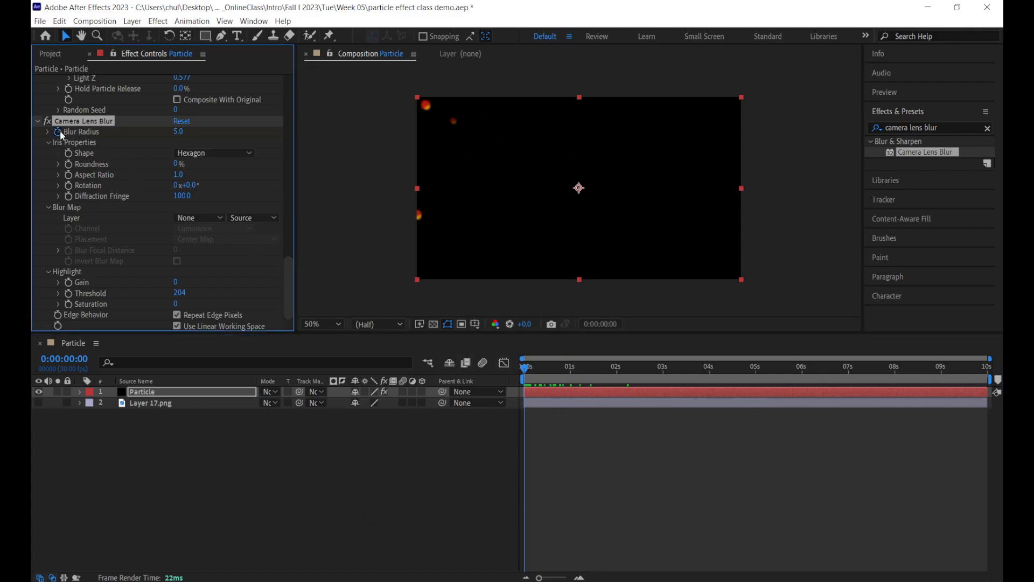
left_click_drag(181, 130, 218, 128)
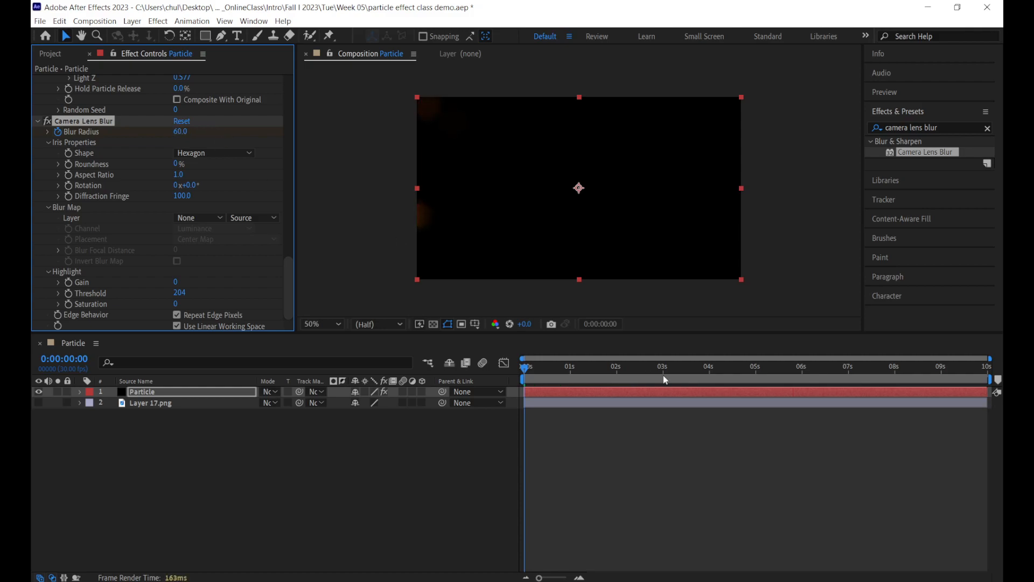
left_click_drag(641, 370, 712, 368)
left_click(180, 132)
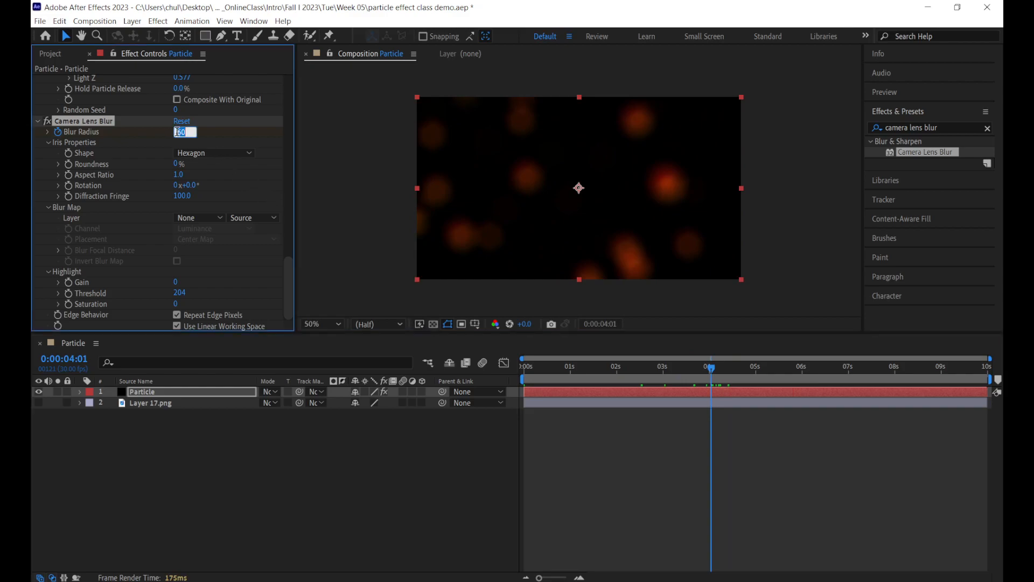
type("0")
key("Return")
- Preview the blur animation on the particles from the first frame
left_click_drag(686, 384, 448, 384)
key("space")
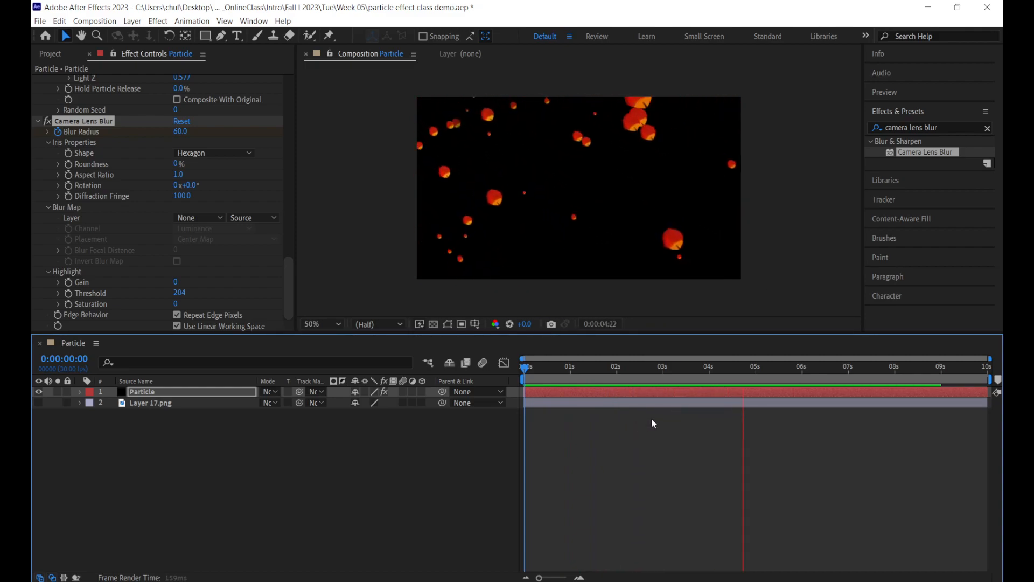
key("space")
key("space")
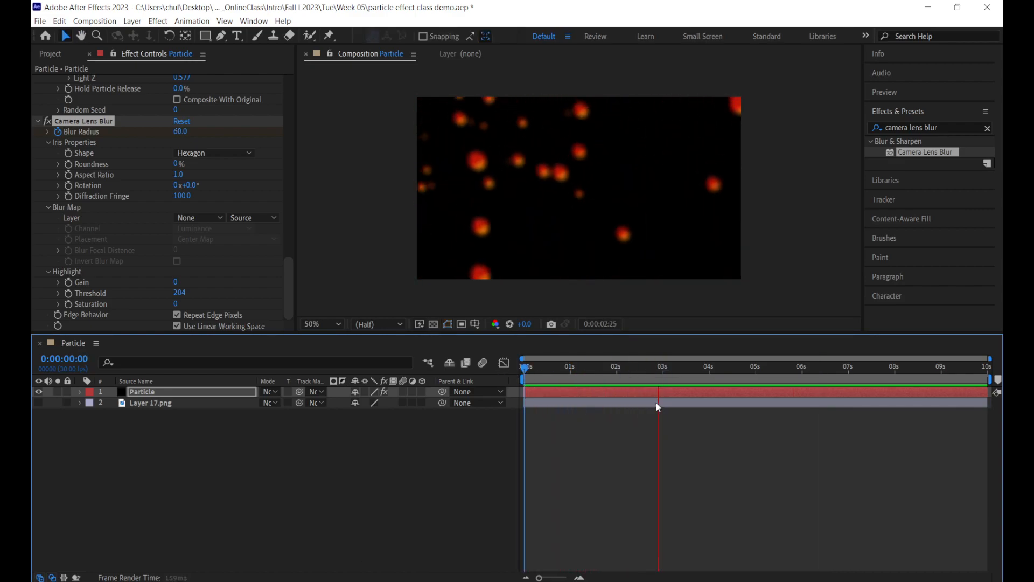
key("space")
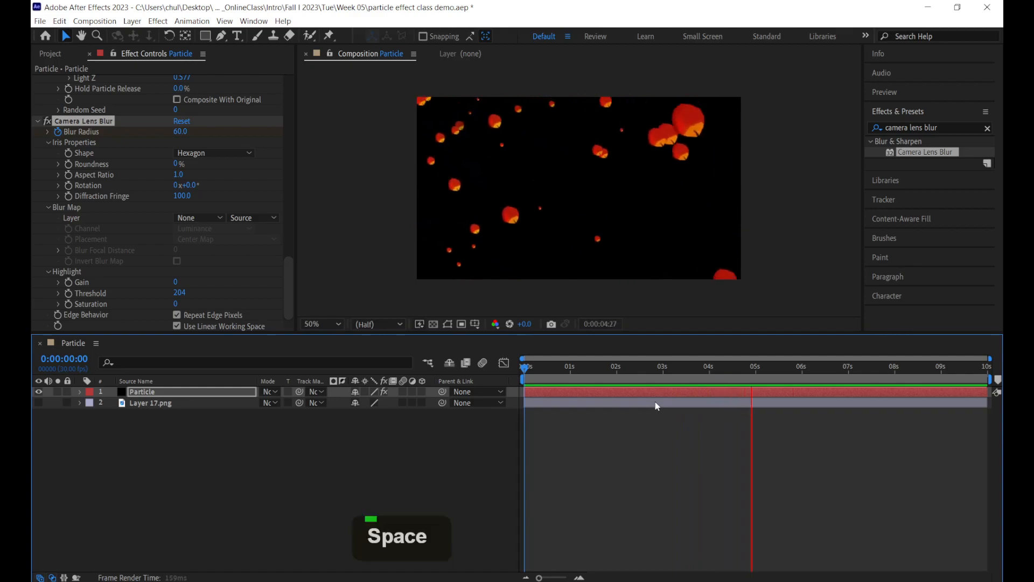
- Add a Blur Radius keyframe of 65 at 0:00:09:29 and preview the opening frames briefly
left_click_drag(756, 368, 990, 372)
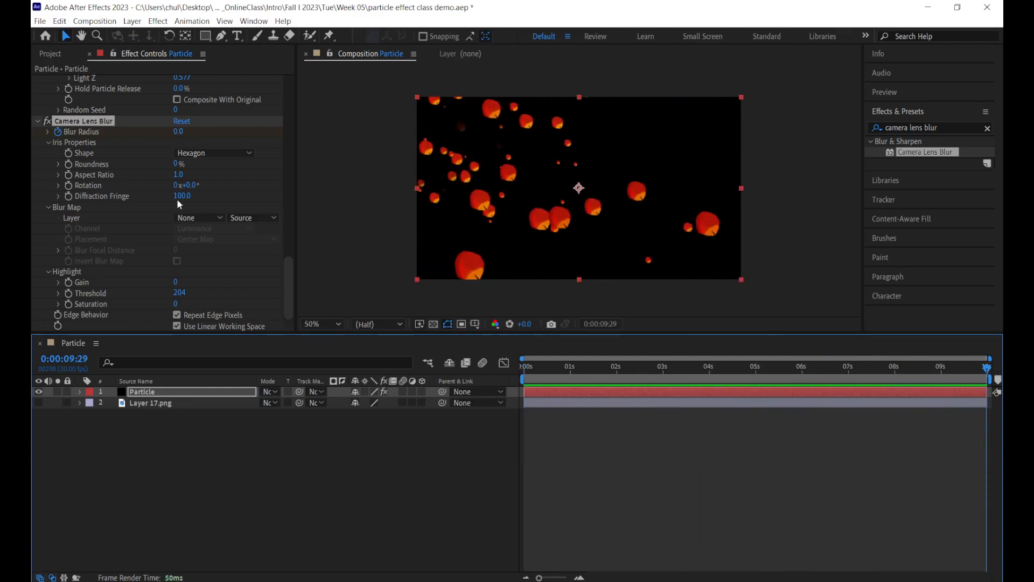
left_click_drag(179, 131, 232, 136)
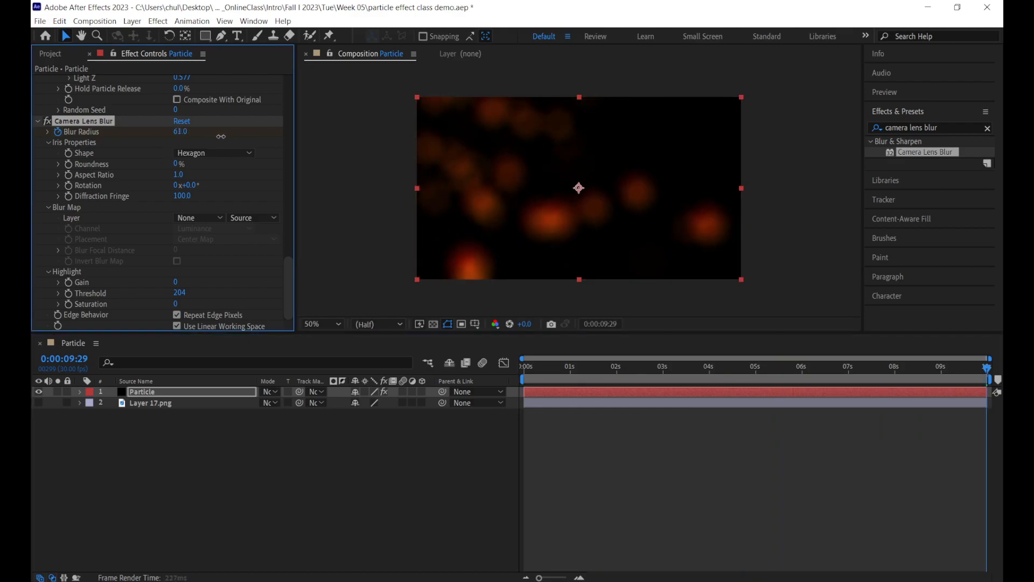
left_click(180, 132)
type("65")
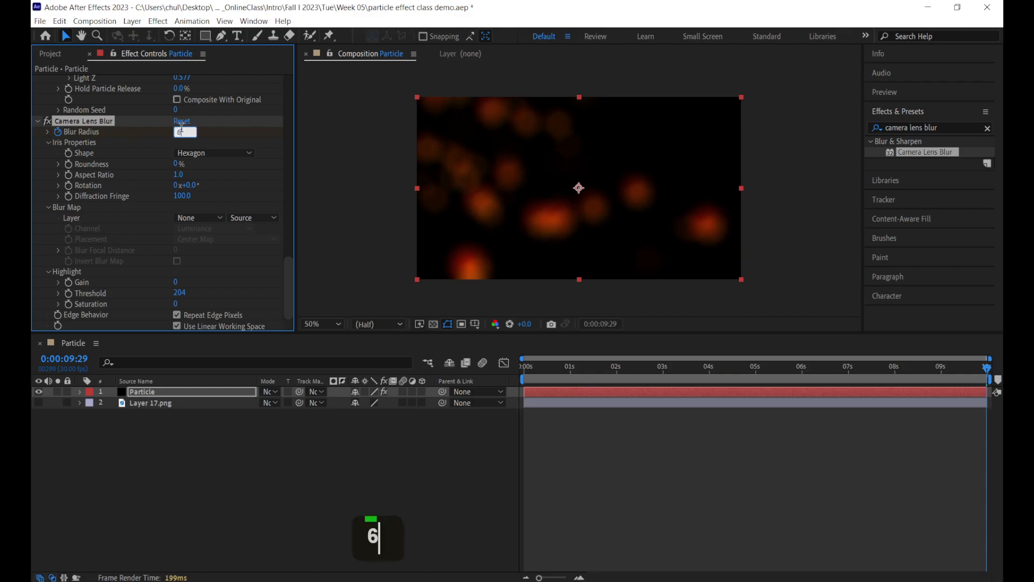
key("Return")
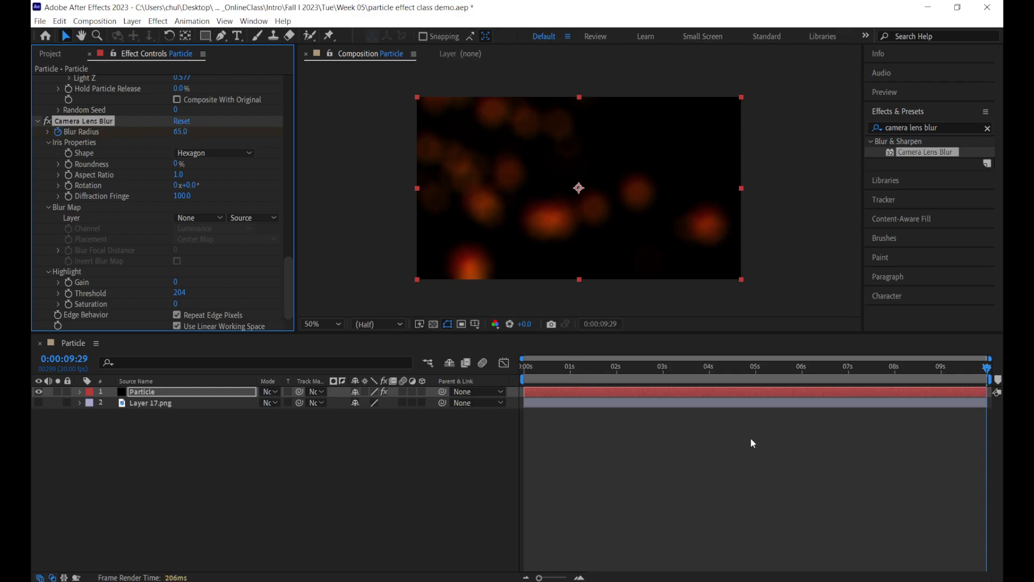
key("space")
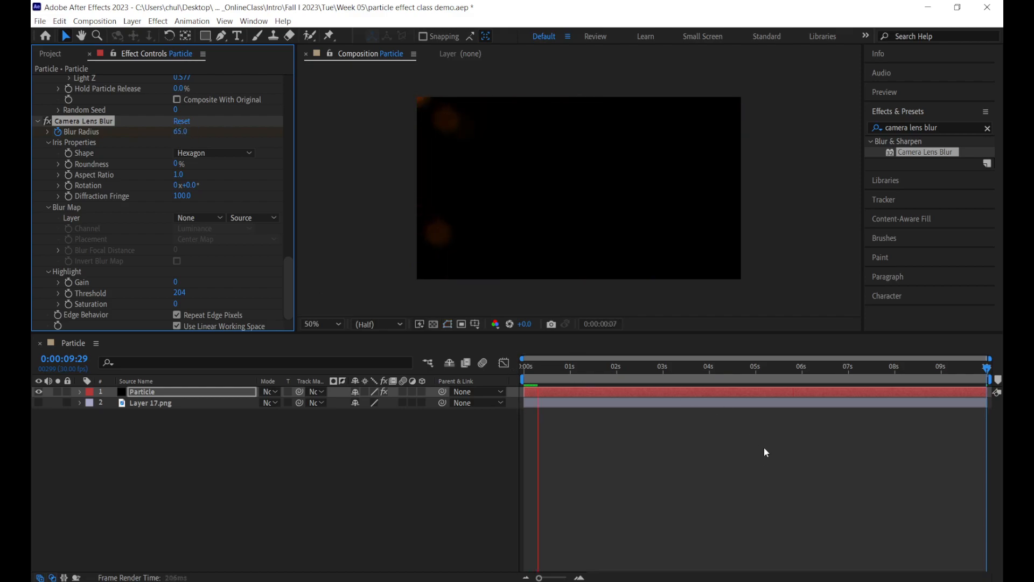
key("space")
- Reveal the Particle layer's keyframes and apply Easy Ease to all Rotation X, Rotation Y and Blur Radius keyframes
left_click(153, 393)
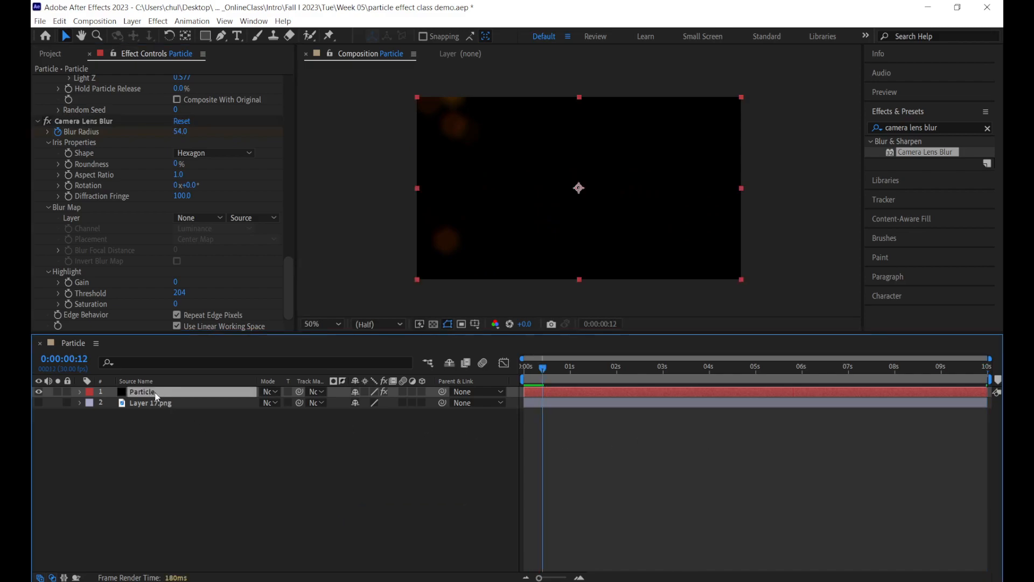
key("u")
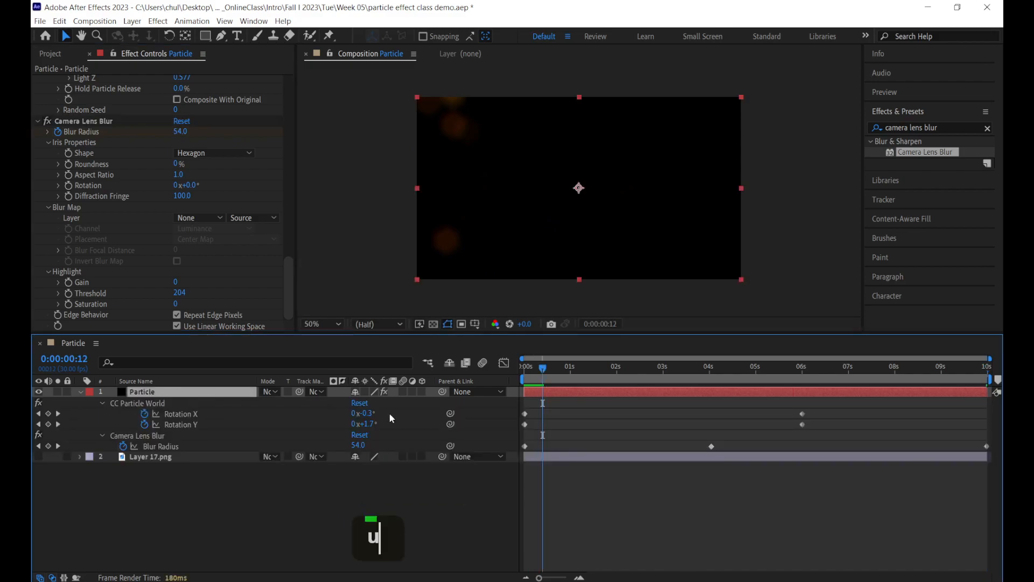
left_click_drag(517, 406, 994, 467)
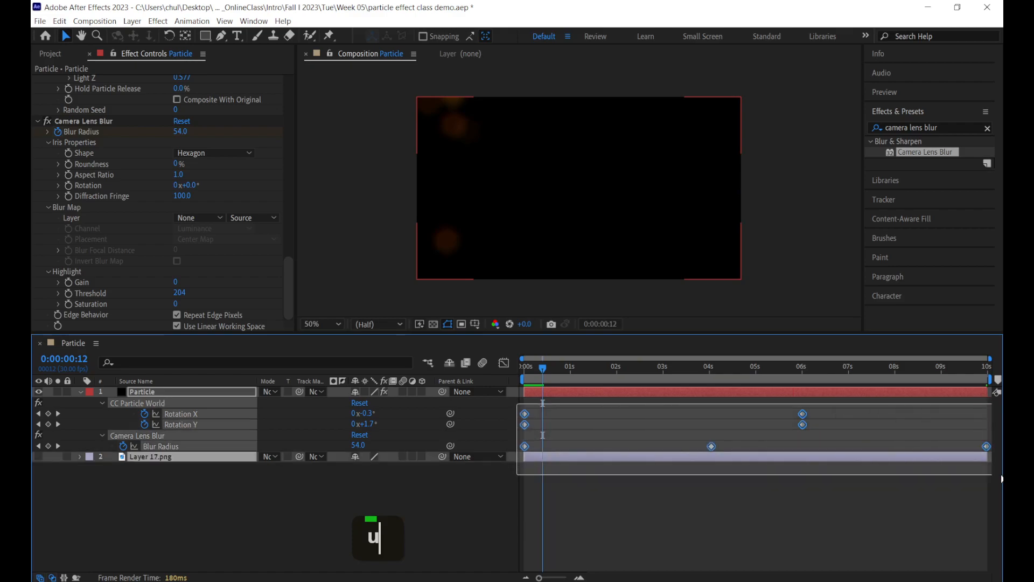
right_click(803, 415)
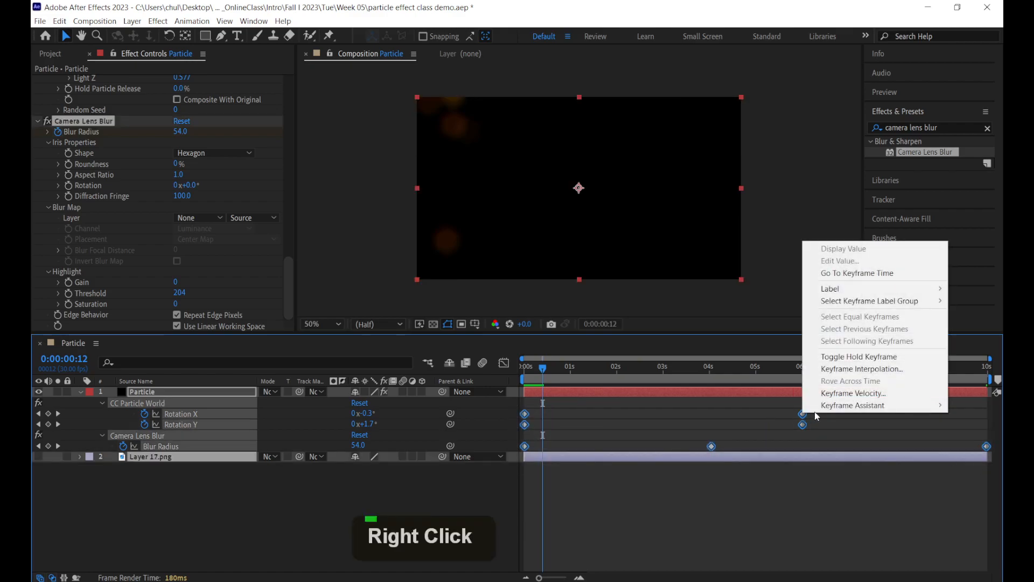
mouse_move(811, 407)
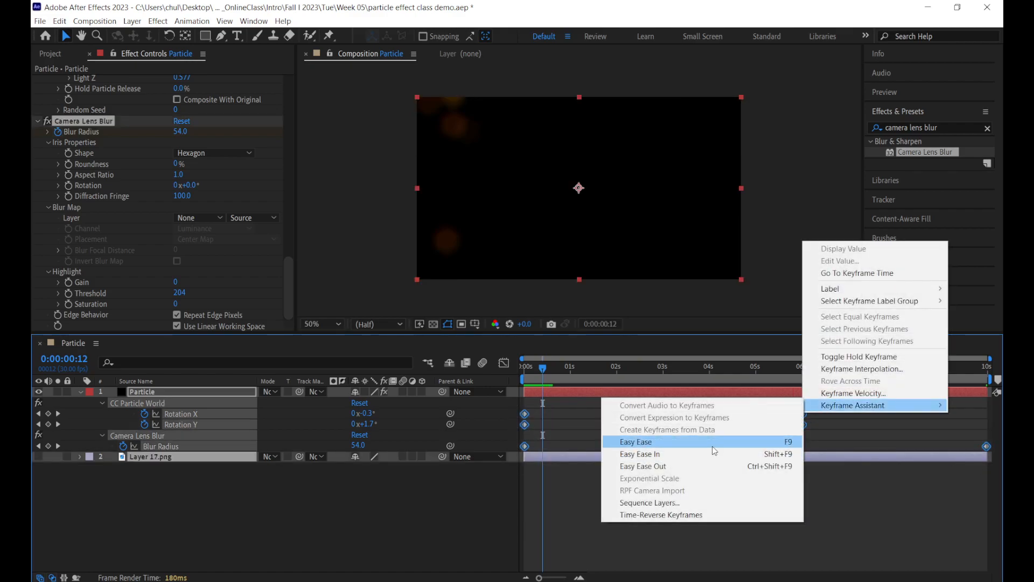
left_click(712, 443)
left_click(615, 434)
- Preview the eased camera and blur animation from the first frame to 0:00:09:18
left_click_drag(539, 381, 524, 381)
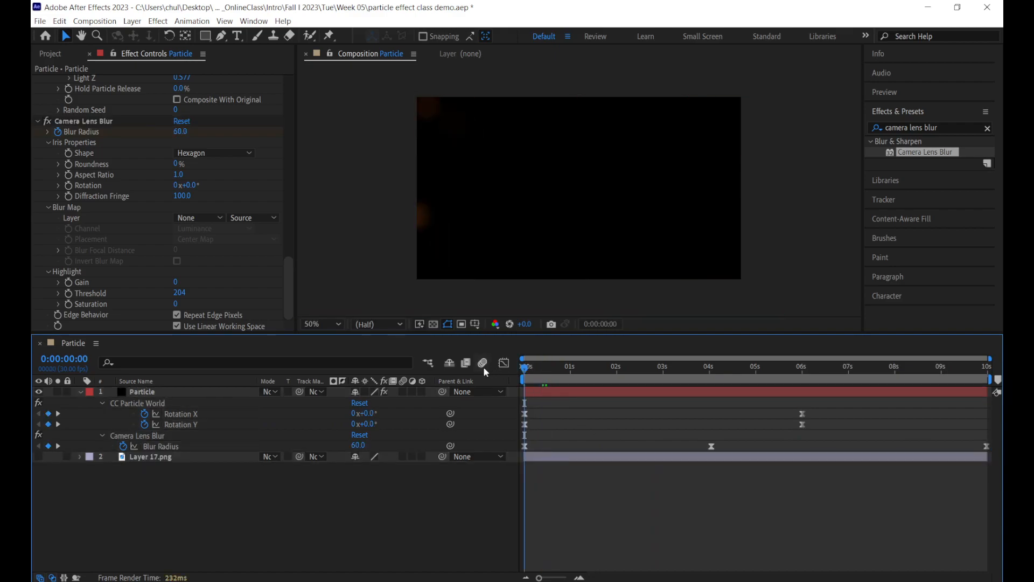
key("space")
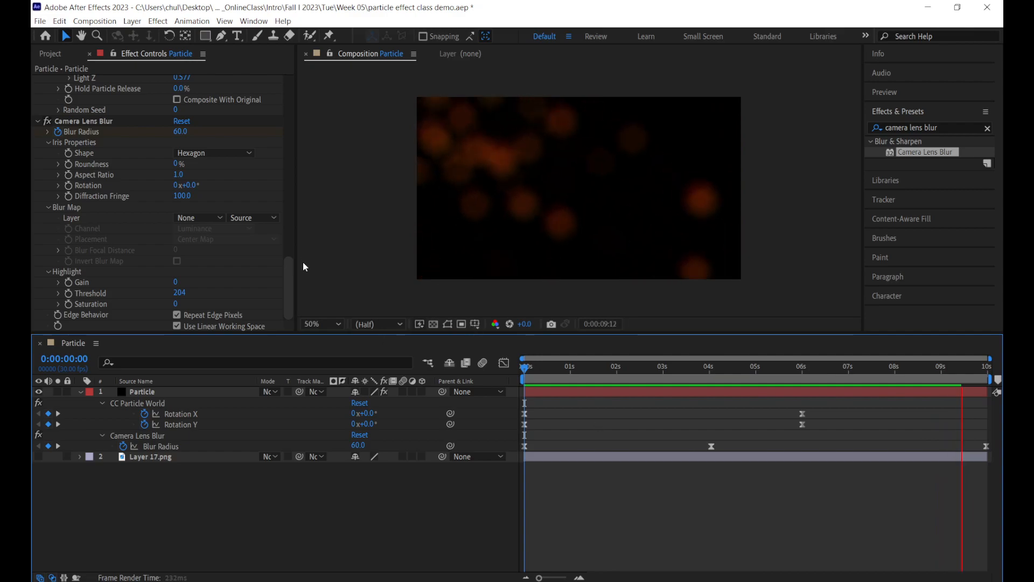
key("space")
- Add the autumn road JPG from the project as the lowest layer and scale it to 210%
left_click(57, 56)
left_click(73, 181)
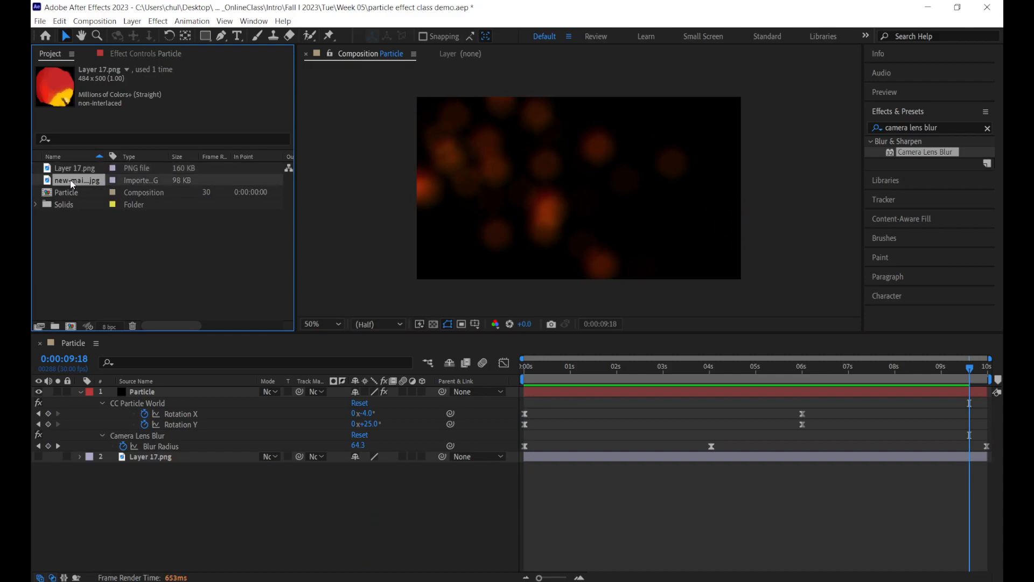
left_click_drag(72, 184, 167, 533)
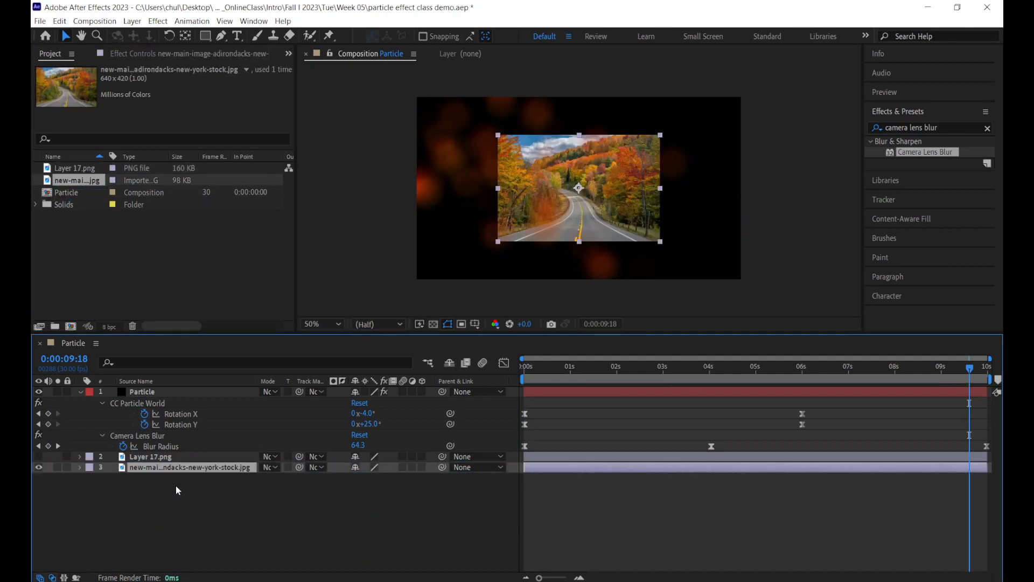
key("s")
left_click_drag(370, 477, 451, 491)
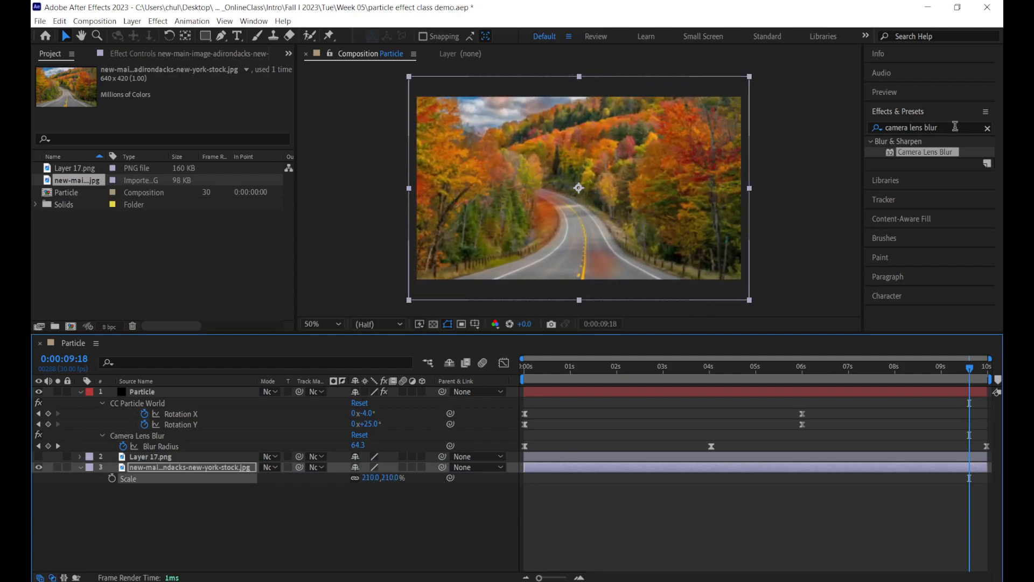
- Apply the Color Correction Exposure effect to the road photo layer and set its master Exposure to -1.08
left_click(184, 470)
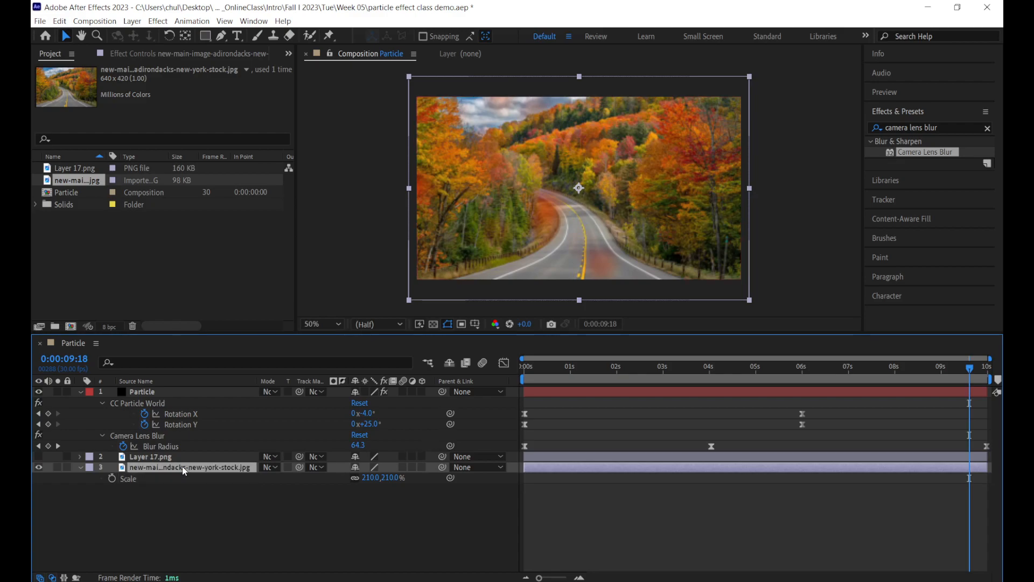
left_click(916, 127)
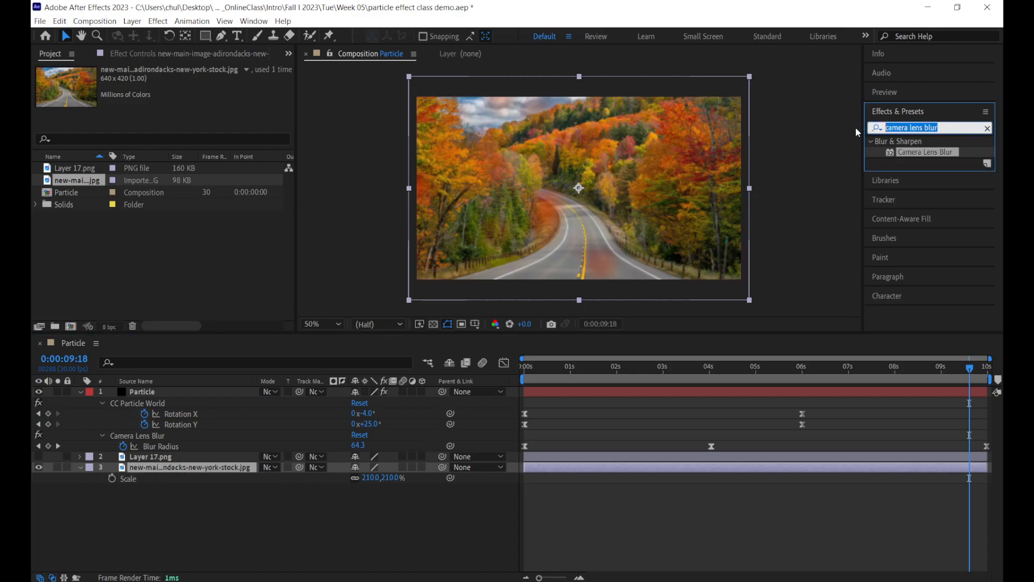
type("exposure")
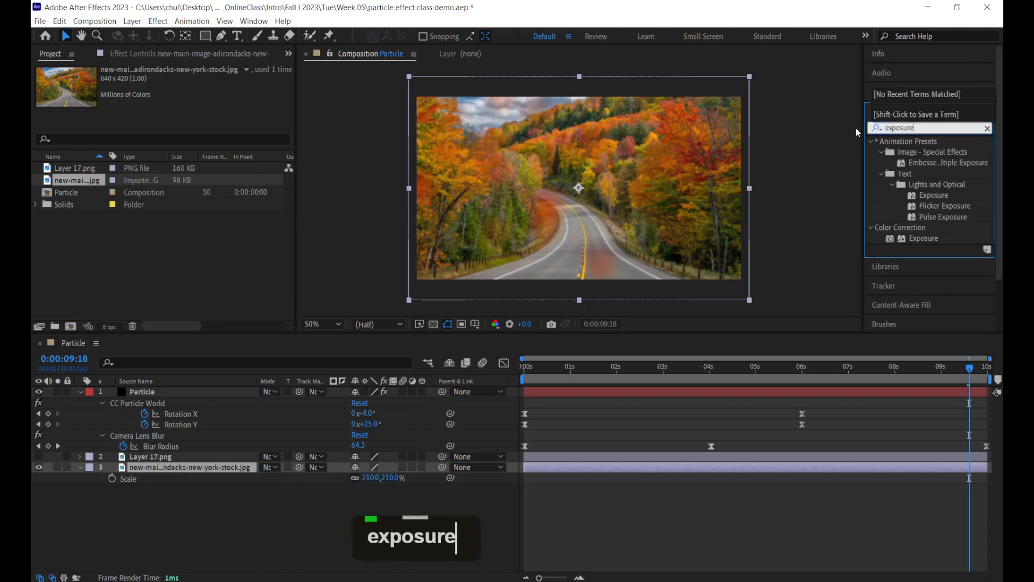
double_click(928, 238)
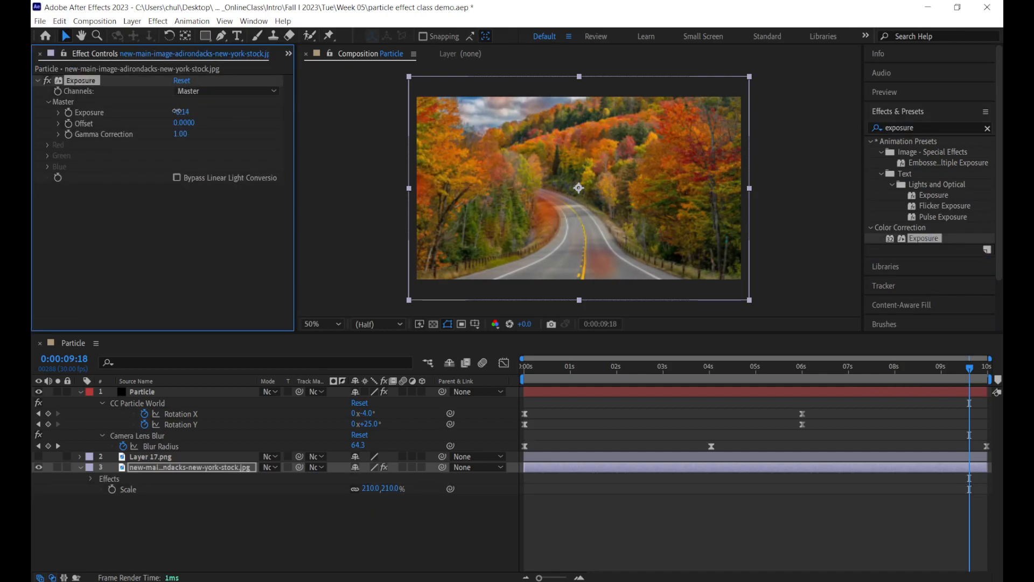
left_click_drag(153, 111, 126, 111)
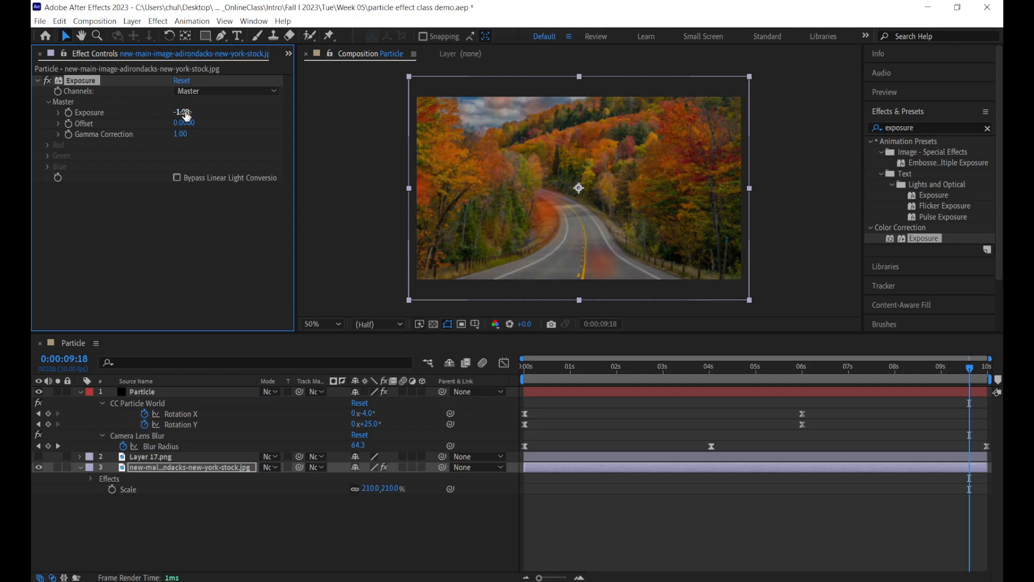
- Preview the darkened background with the particles briefly from the first frame
left_click(525, 368)
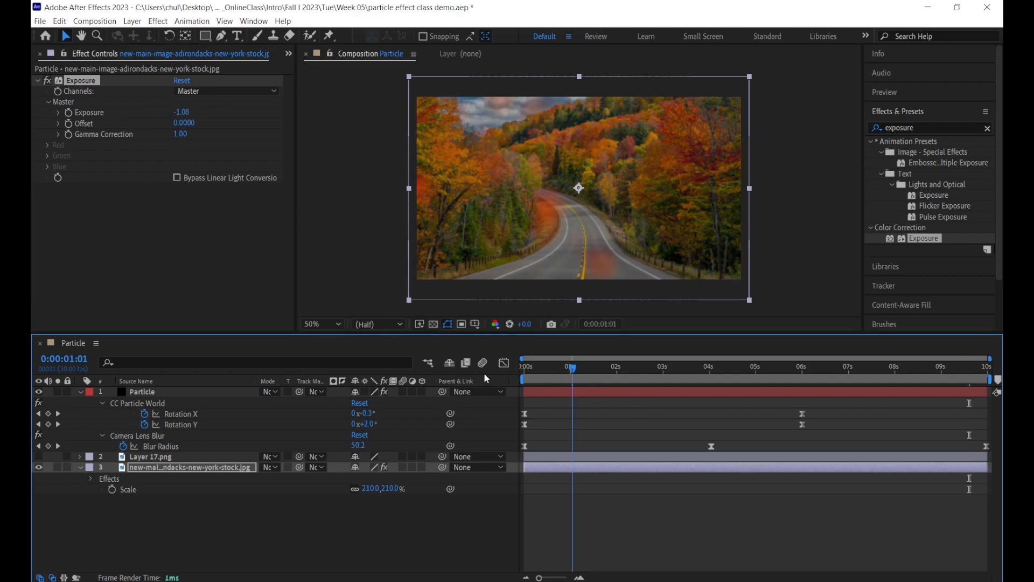
key("space")
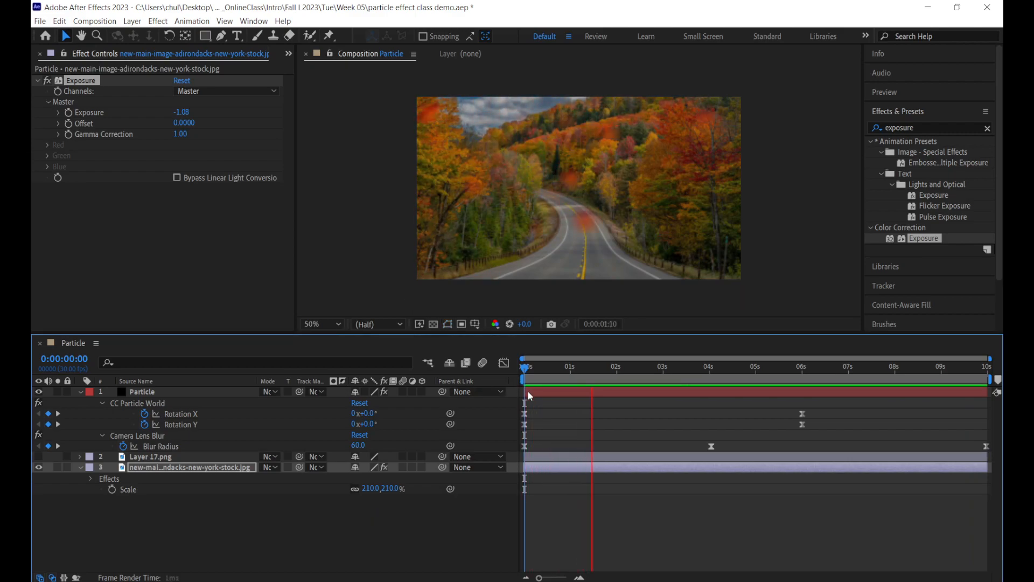
key("space")
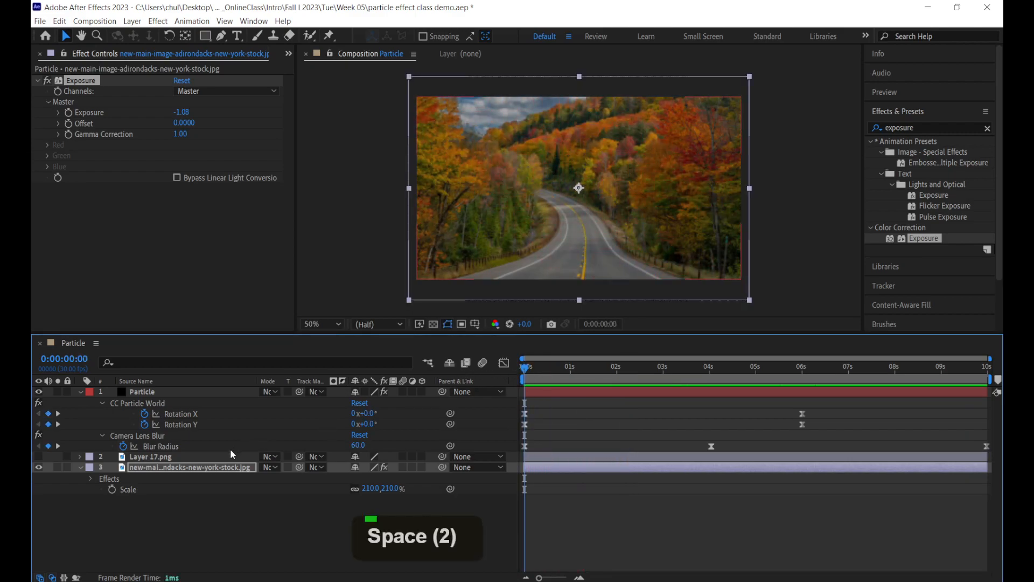
- Scale the road photo layer up to 253% and reposition it in the frame to 778, 294
left_click(190, 470)
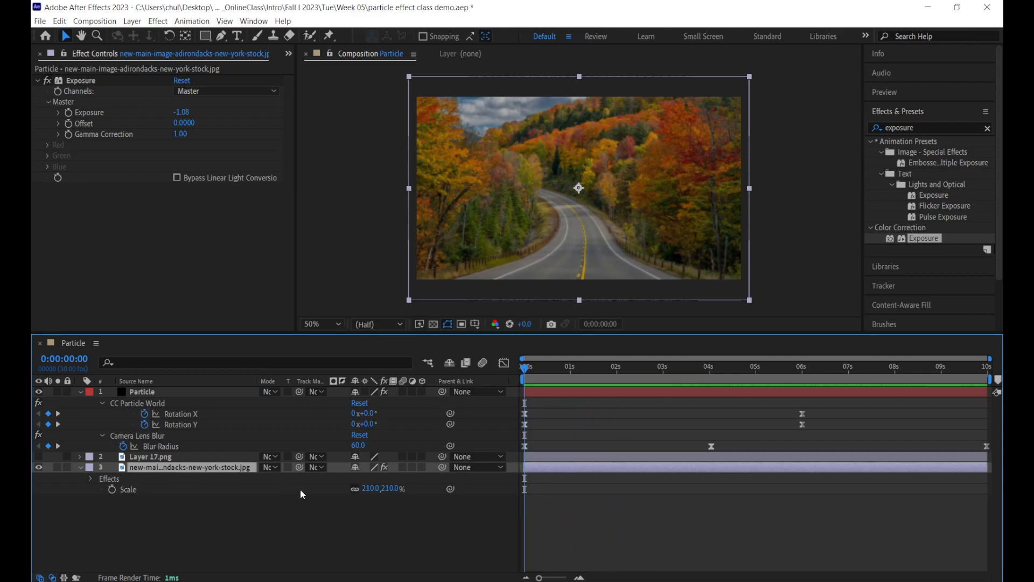
left_click_drag(369, 493, 373, 489)
left_click_drag(380, 489, 385, 489)
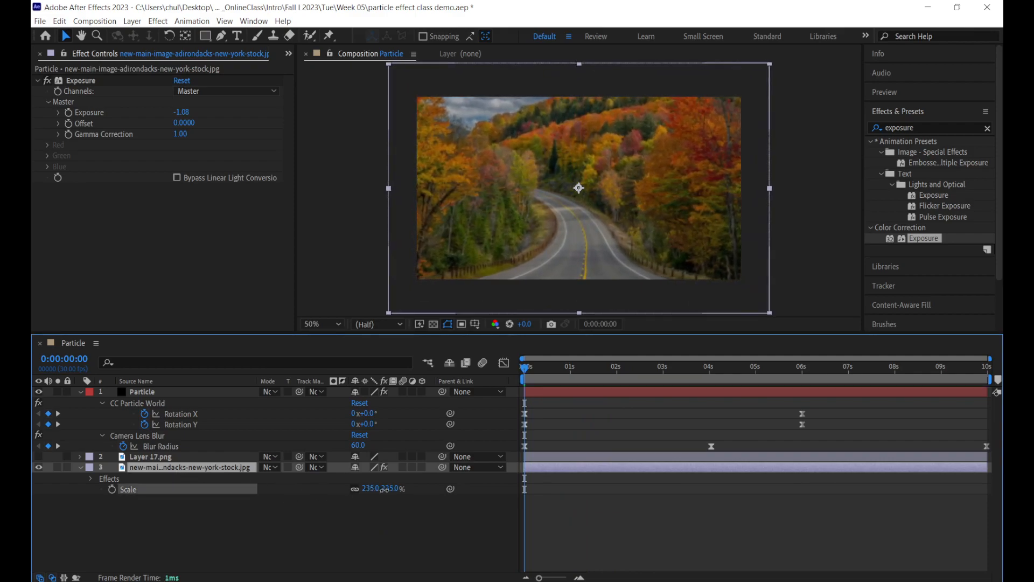
left_click_drag(594, 220, 597, 237)
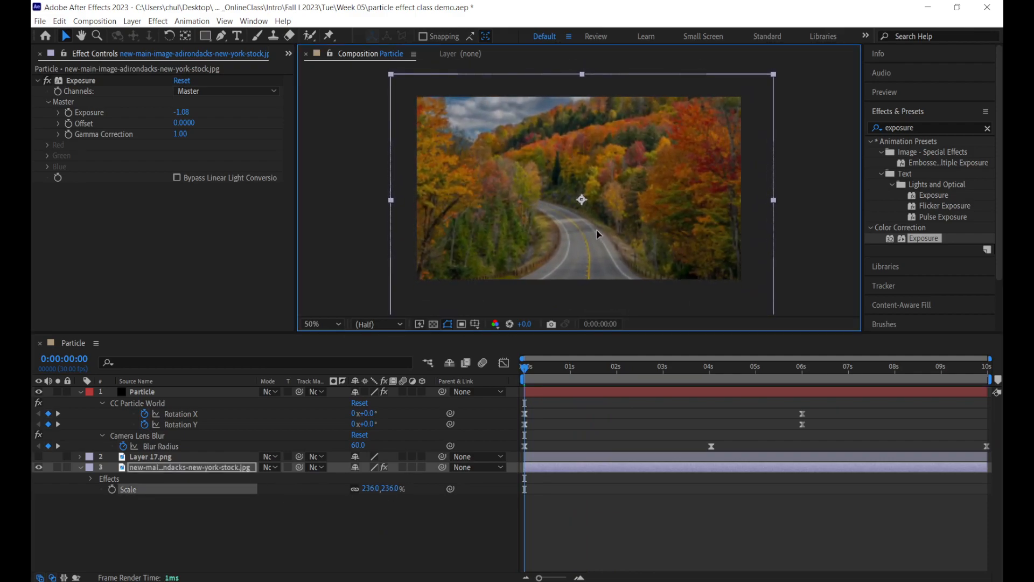
left_click_drag(368, 496, 377, 496)
left_click_drag(501, 239, 533, 210)
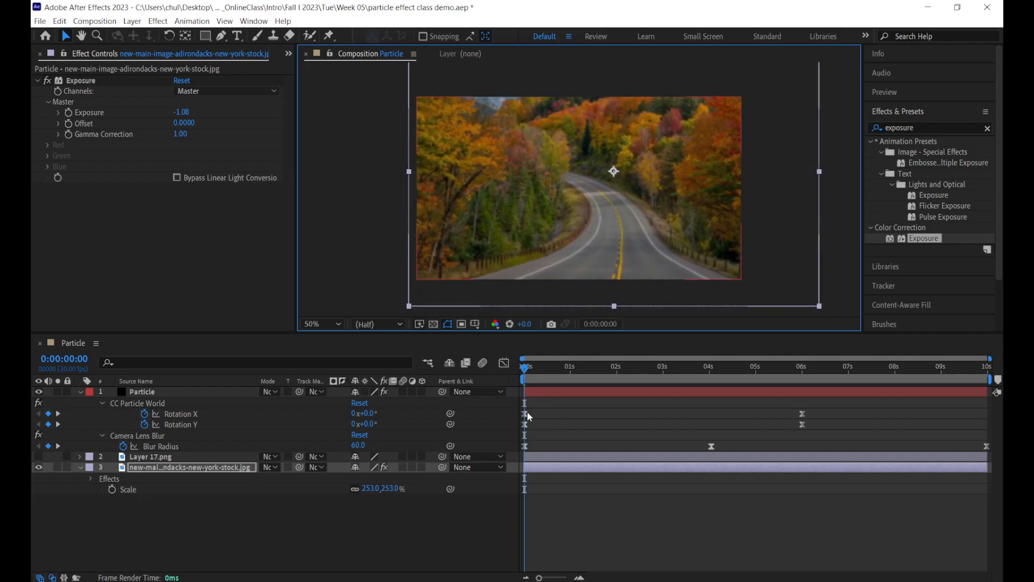
- Keyframe the road photo's Position at 778, 294 on the first frame and 482, 294 at 0:00:09:29, and preview the pan
key("p")
left_click(112, 479)
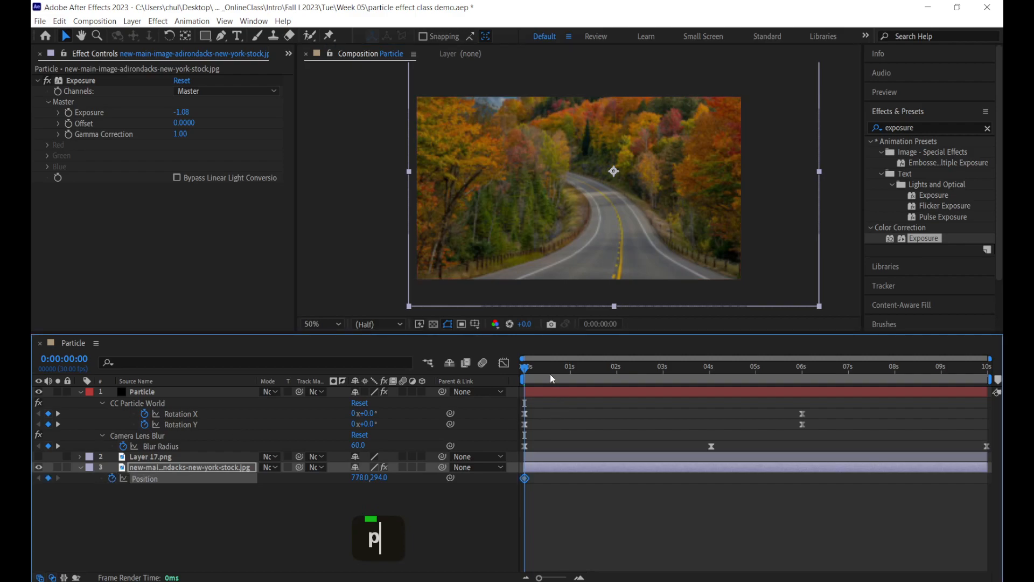
left_click_drag(746, 365, 997, 382)
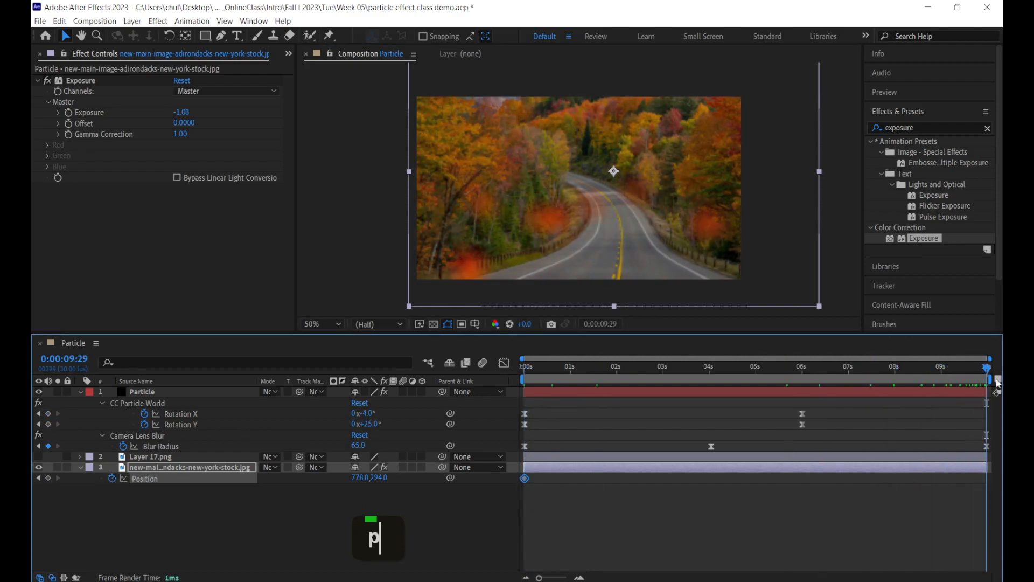
left_click_drag(753, 231, 682, 236)
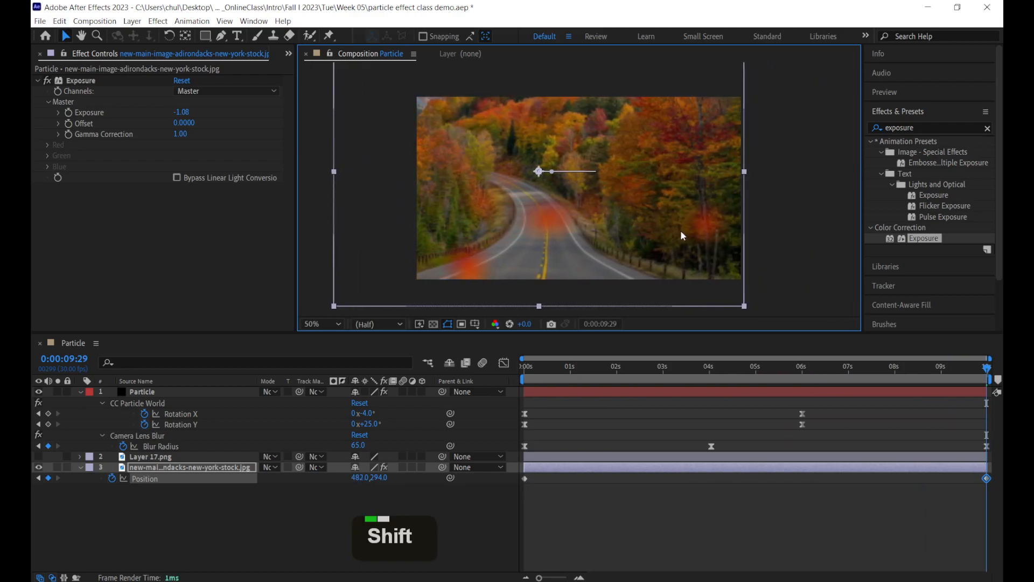
left_click(520, 367)
key("space")
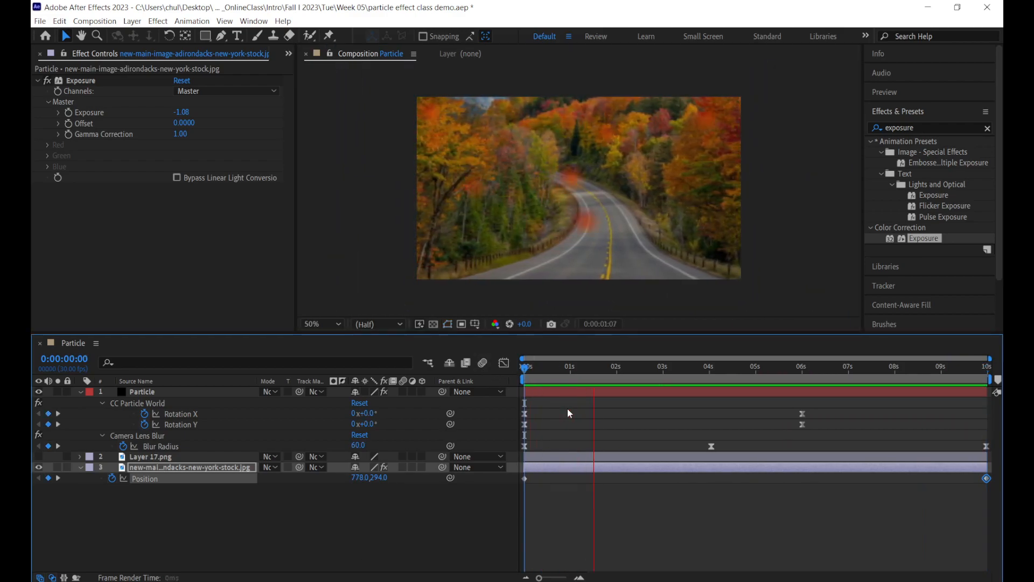